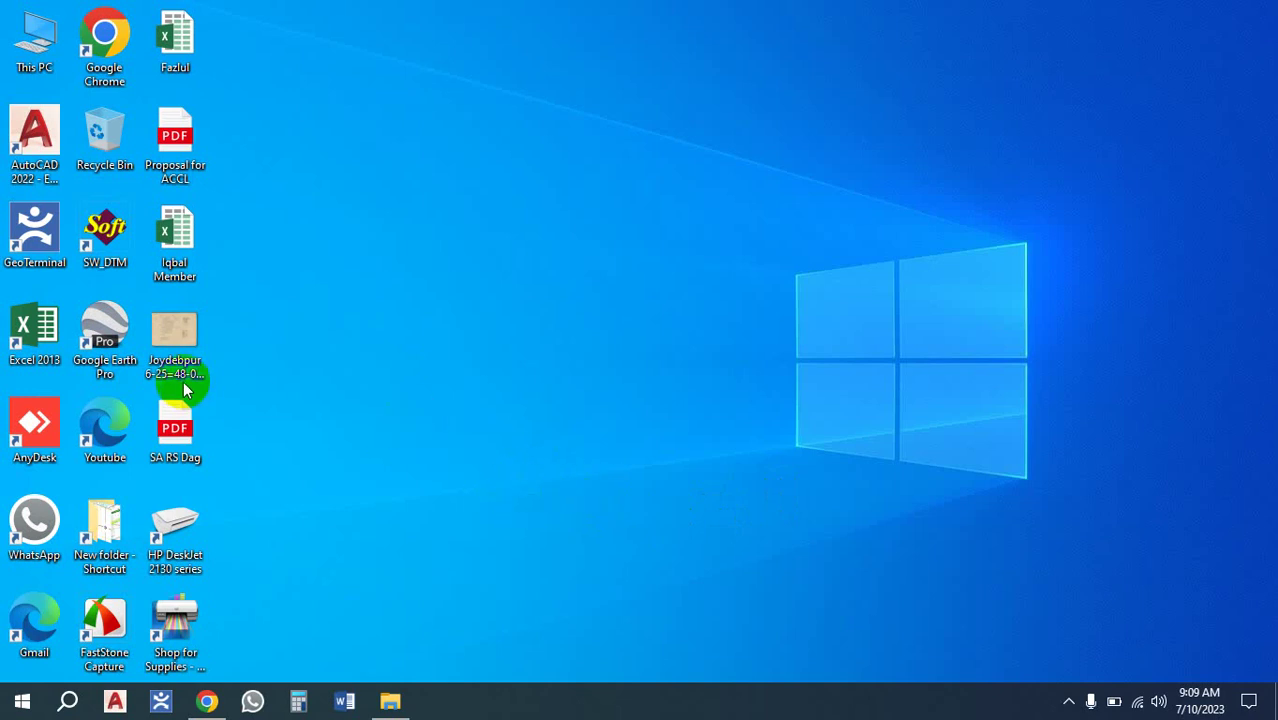
# Refresh the Windows desktop and select the AutoCAD 2022 shortcut
pyautogui.rightClick(278, 136)
pyautogui.click(330, 192)
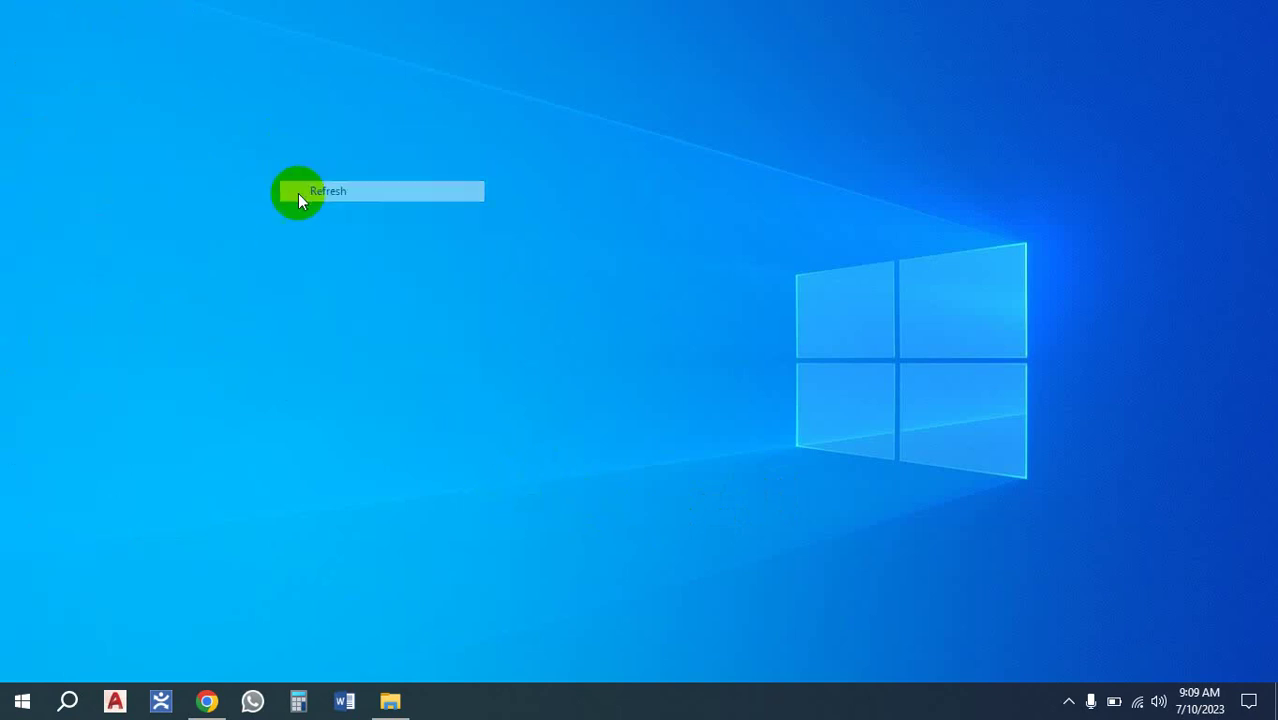
pyautogui.click(40, 140)
# Launch AutoCAD 2022 from its desktop shortcut and wait for the Start page
pyautogui.doubleClick(40, 140)
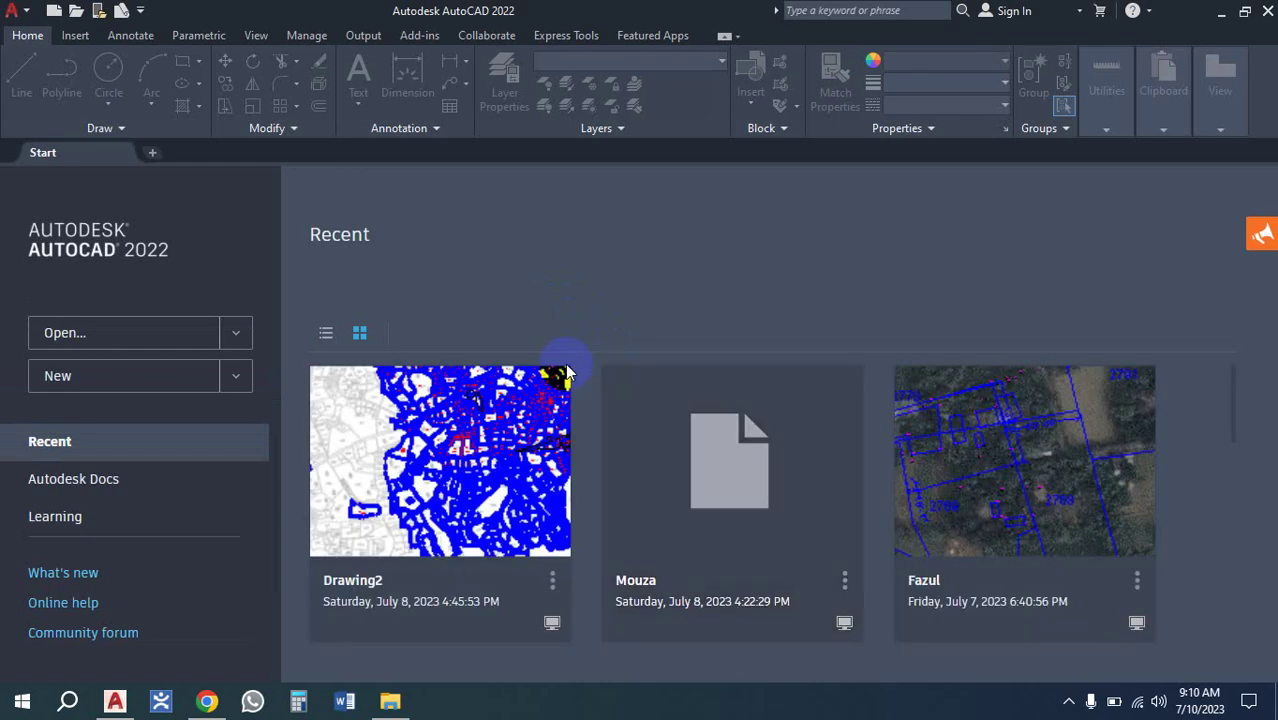
# Create the new blank drawing Drawing1 and switch its grid display off
pyautogui.click(89, 385)
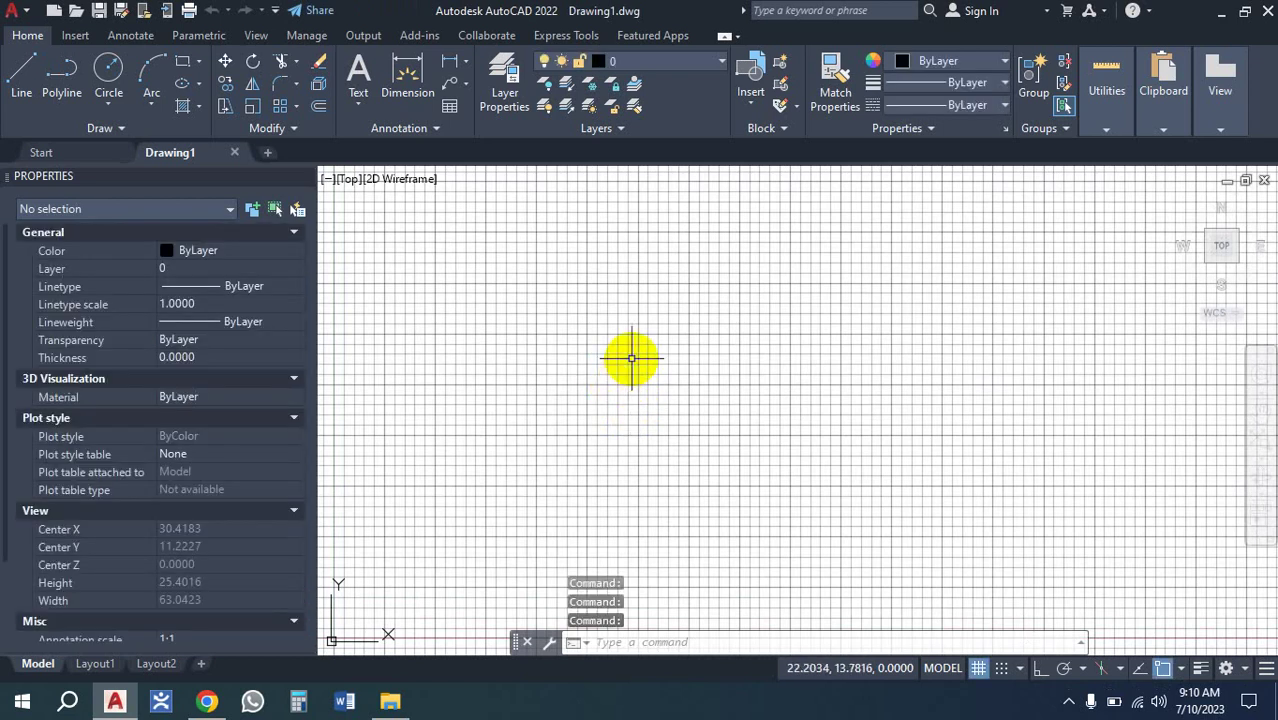
pyautogui.click(979, 668)
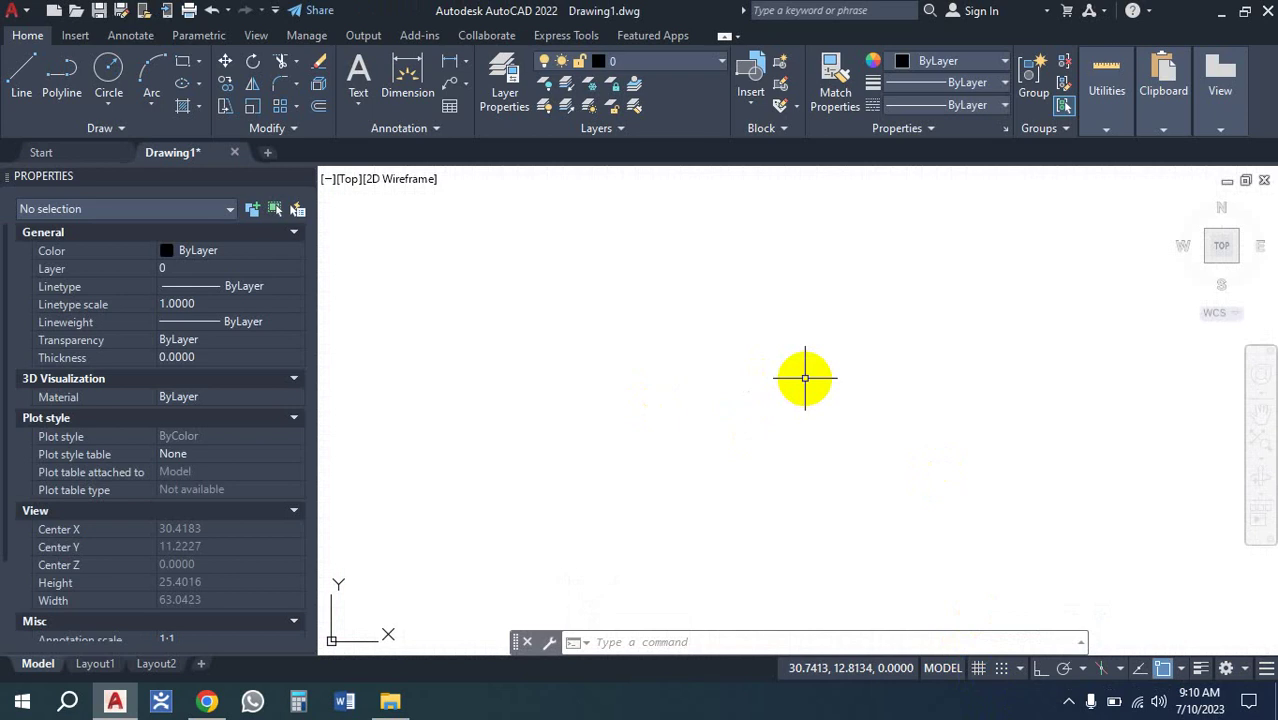
# With the UN command, set Drawing1's length units to Architectural with 0'-0" precision
pyautogui.write('un')
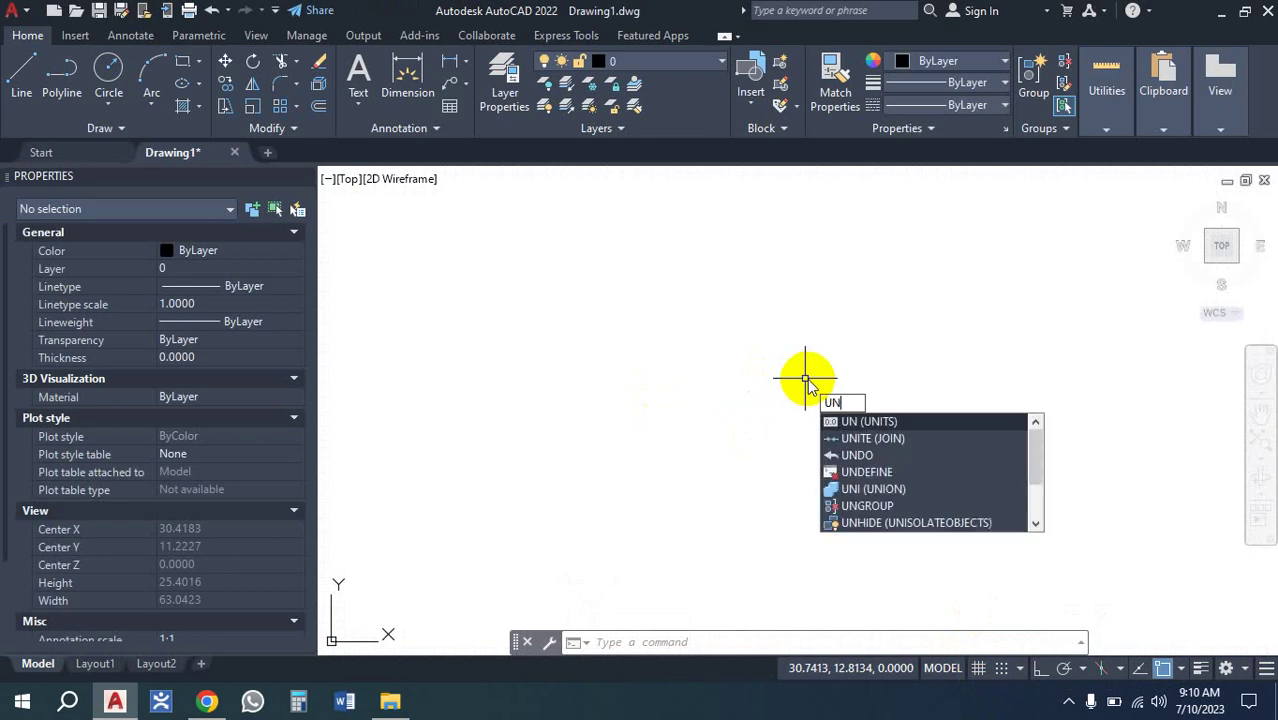
pyautogui.press('Return')
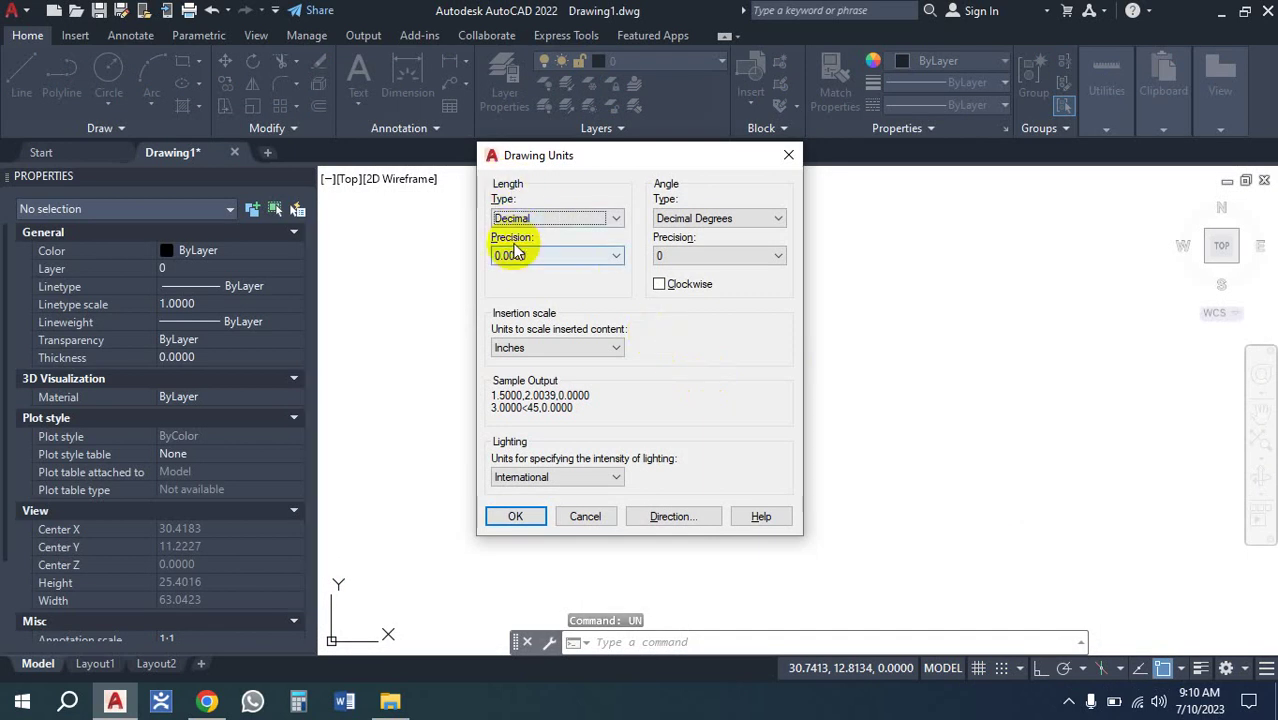
pyautogui.click(616, 218)
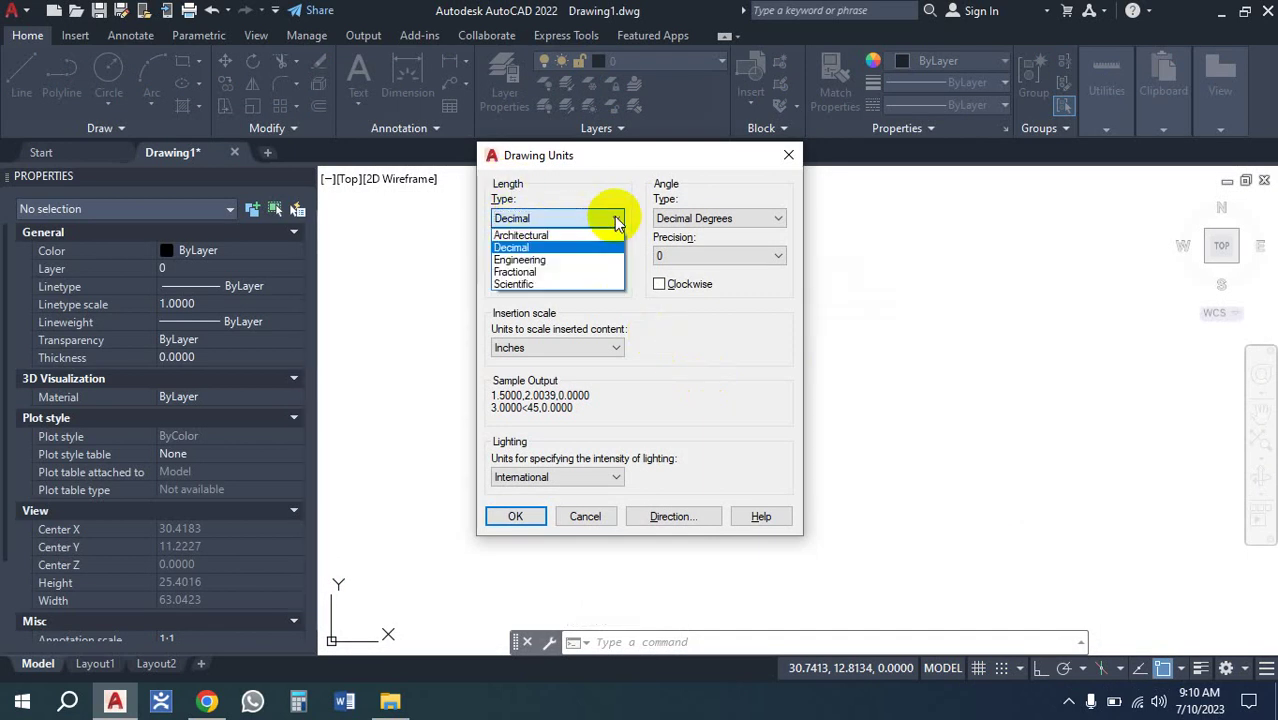
pyautogui.click(556, 237)
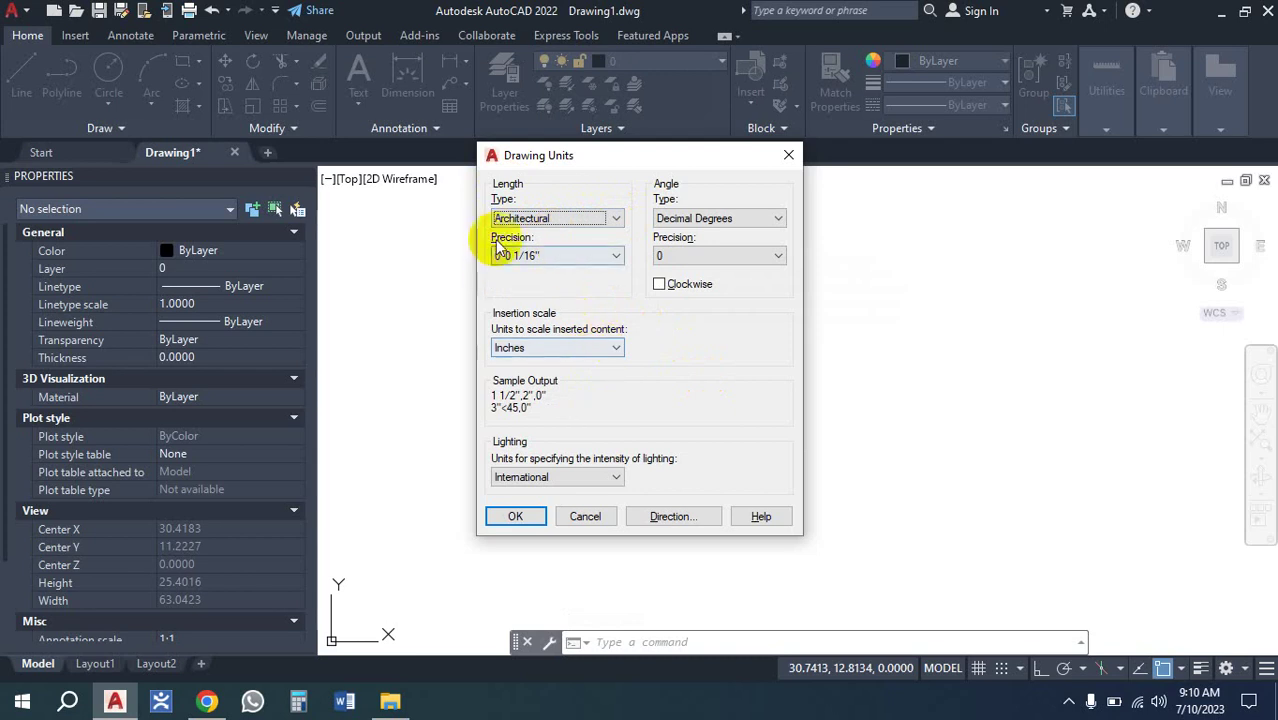
pyautogui.click(585, 255)
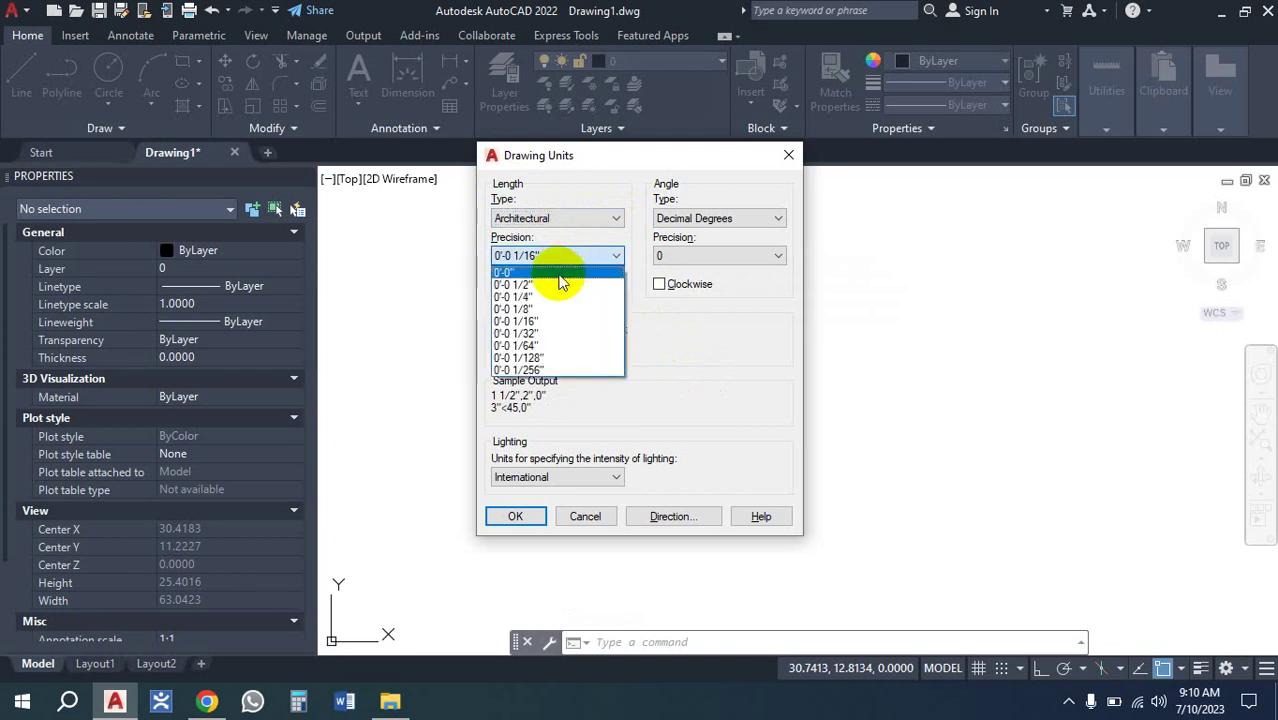
pyautogui.click(560, 274)
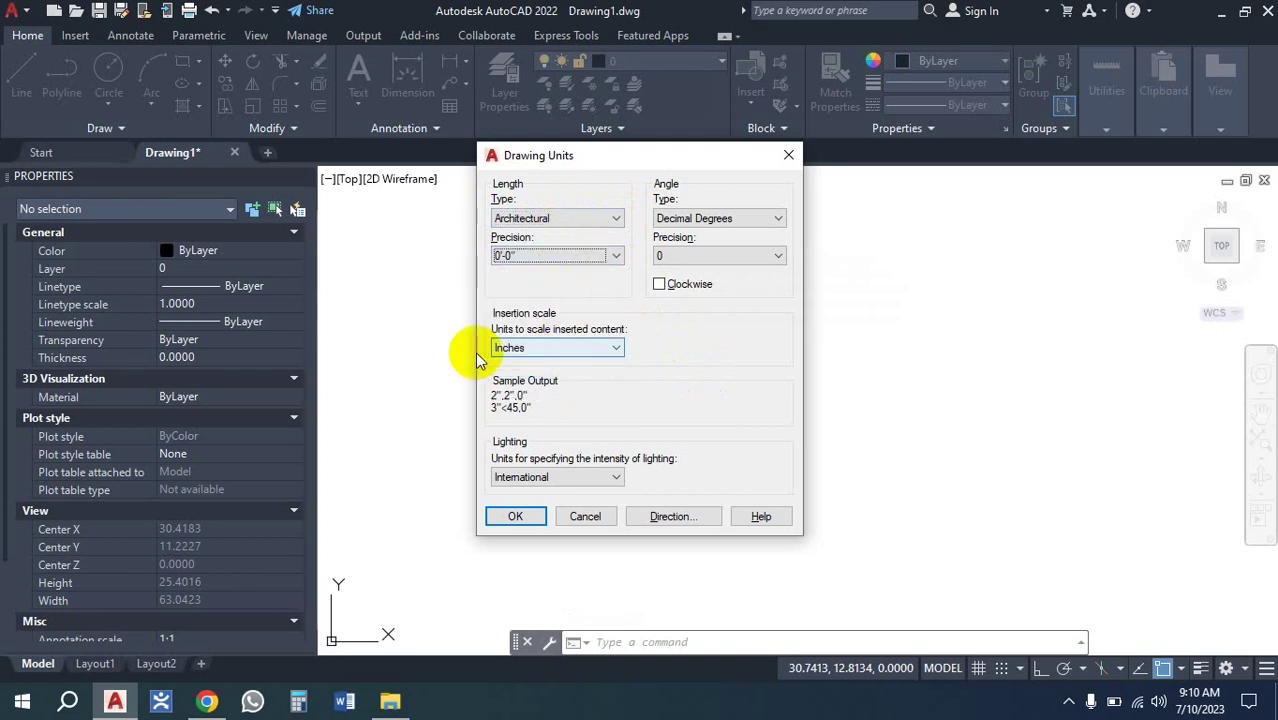
pyautogui.click(528, 518)
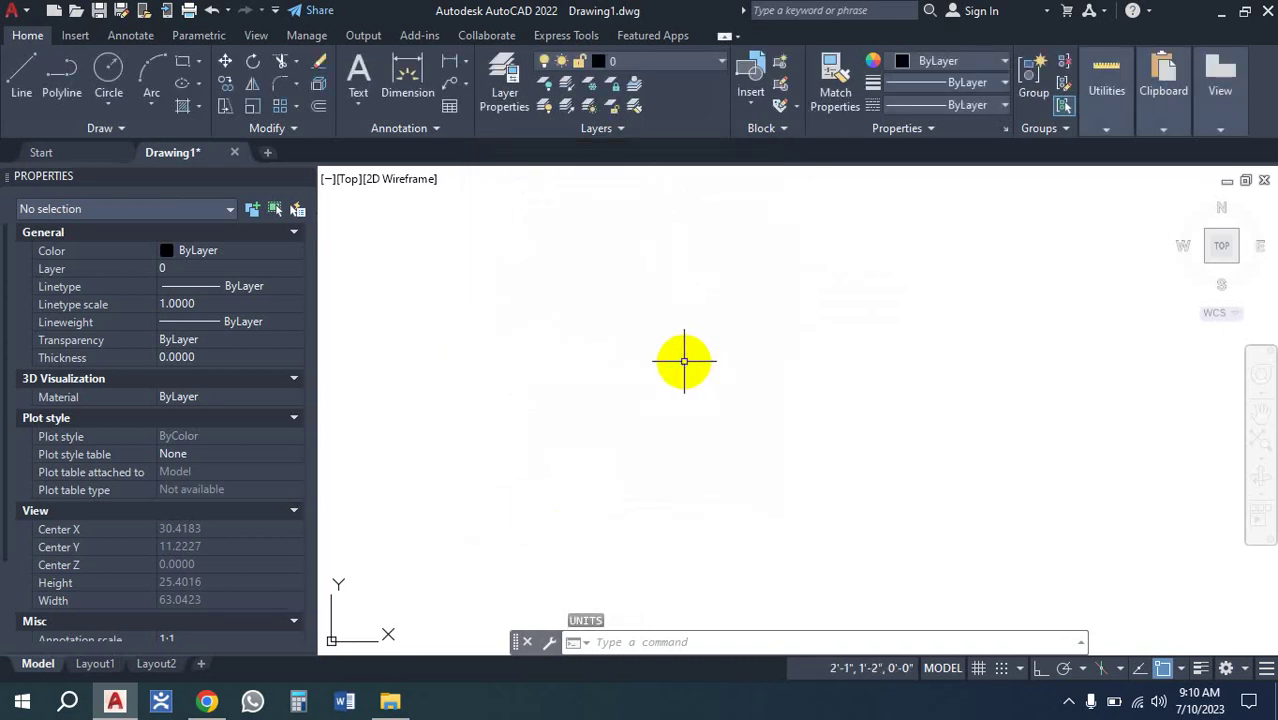
# Give the Standard dimension style Architectural primary units with 0'-0" precision
pyautogui.write('e')
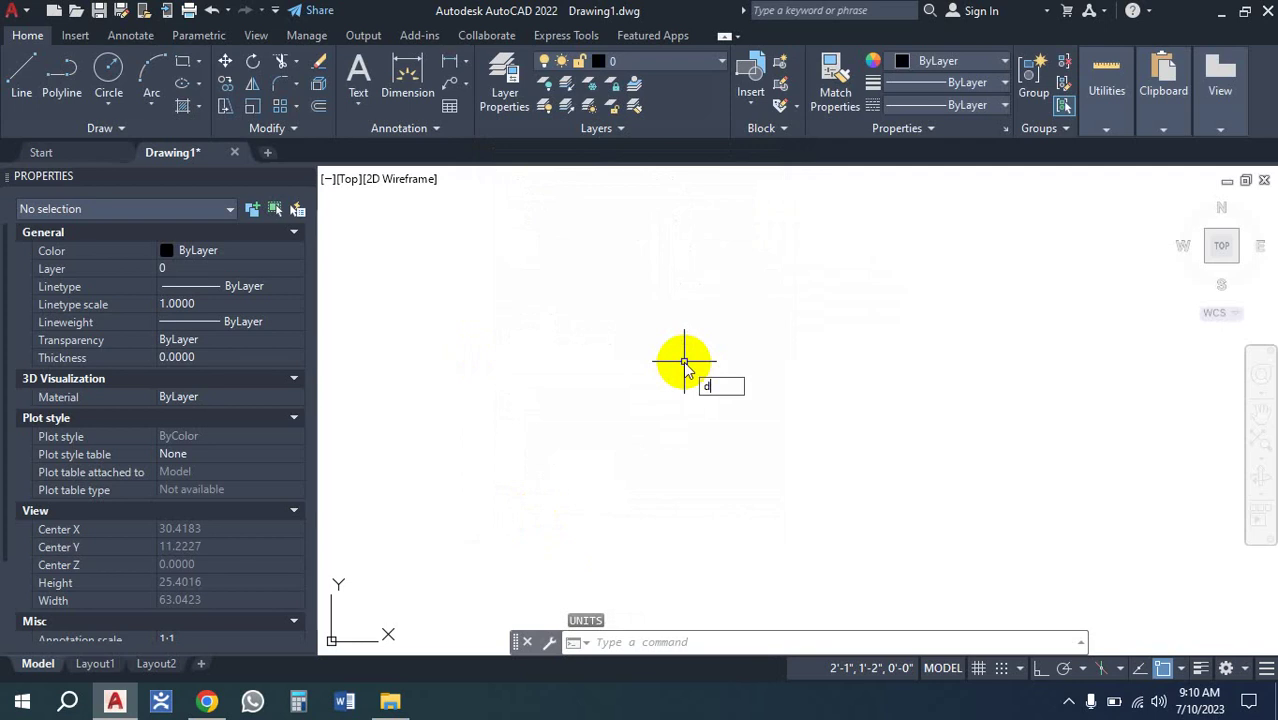
pyautogui.press('Escape')
pyautogui.write('d')
pyautogui.press('Return')
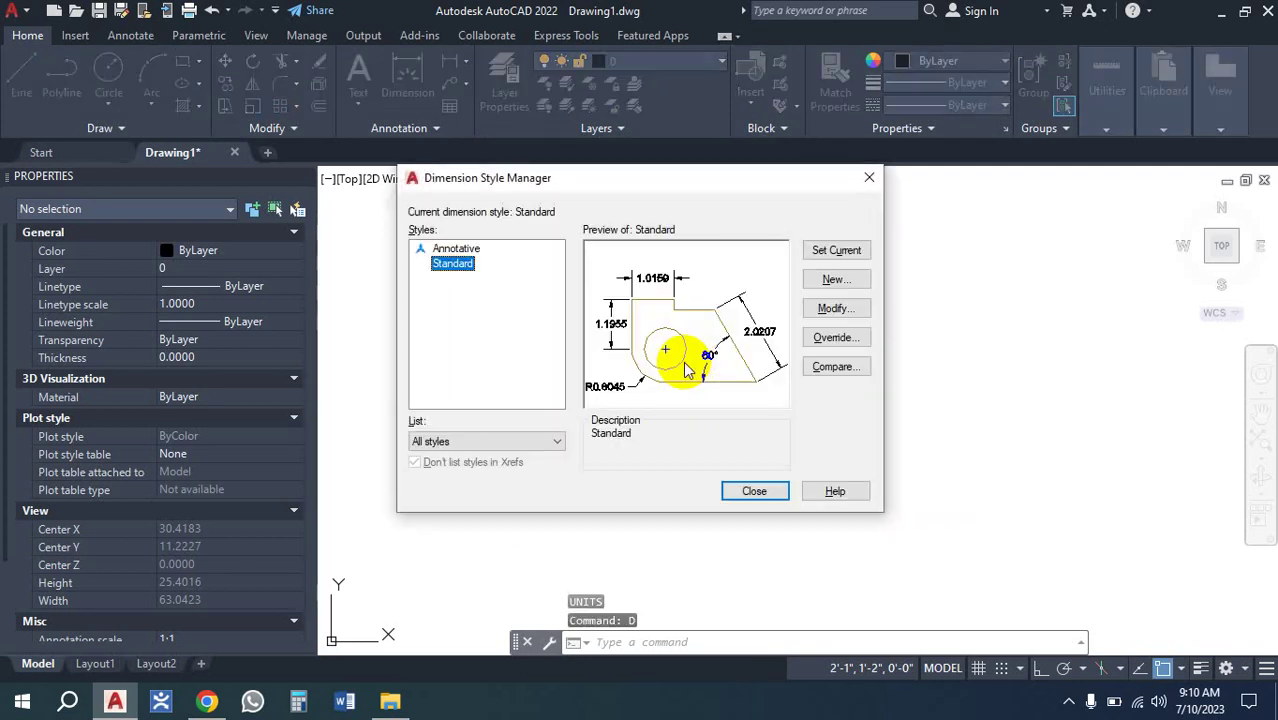
pyautogui.click(846, 311)
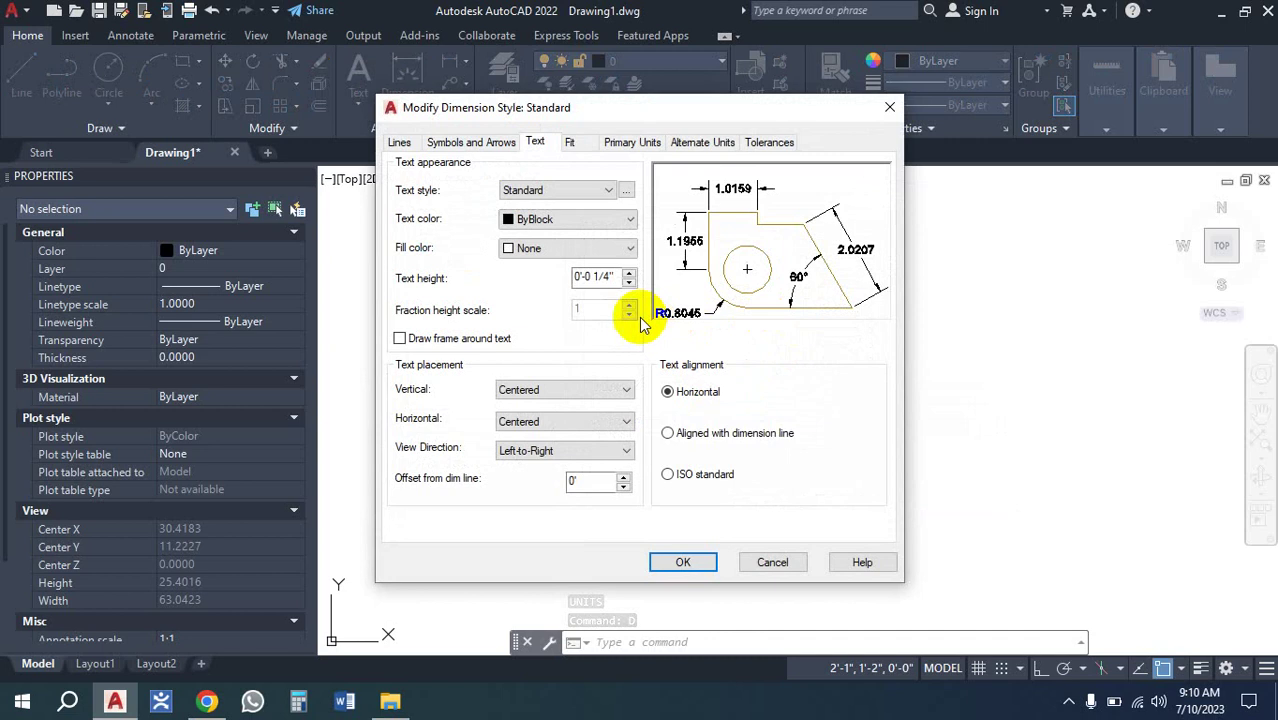
pyautogui.click(634, 144)
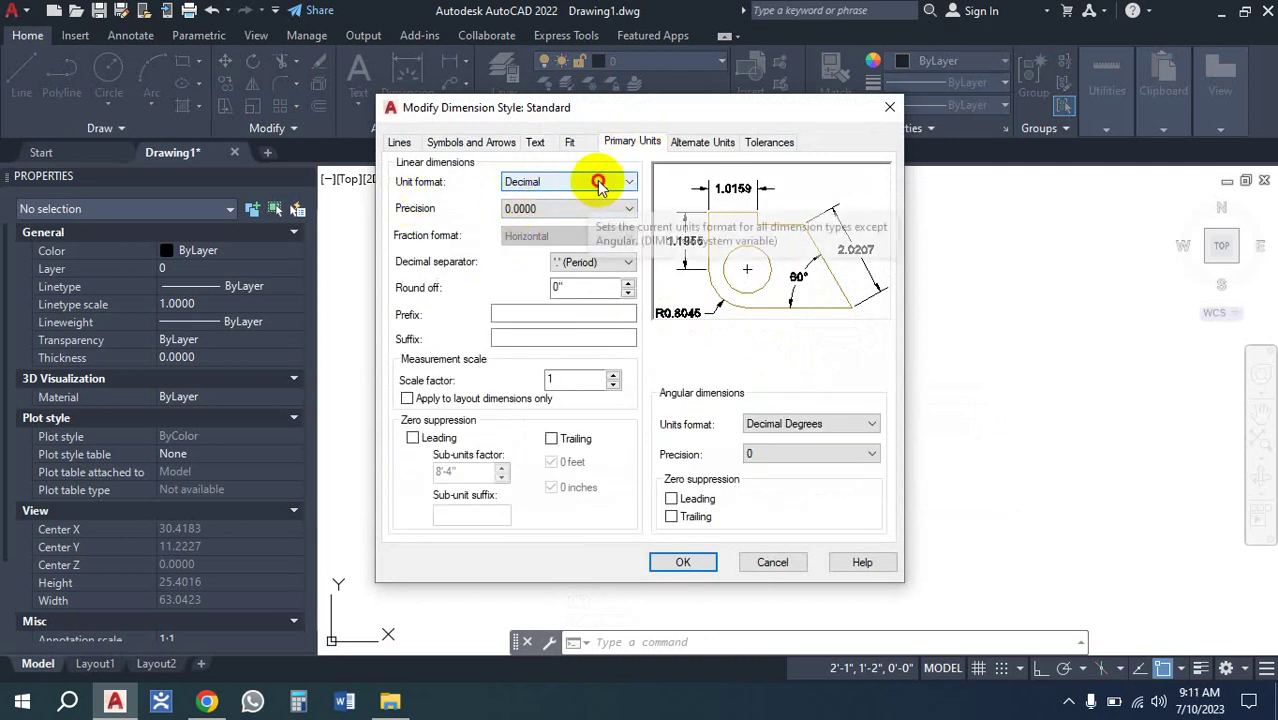
pyautogui.click(597, 181)
pyautogui.click(594, 233)
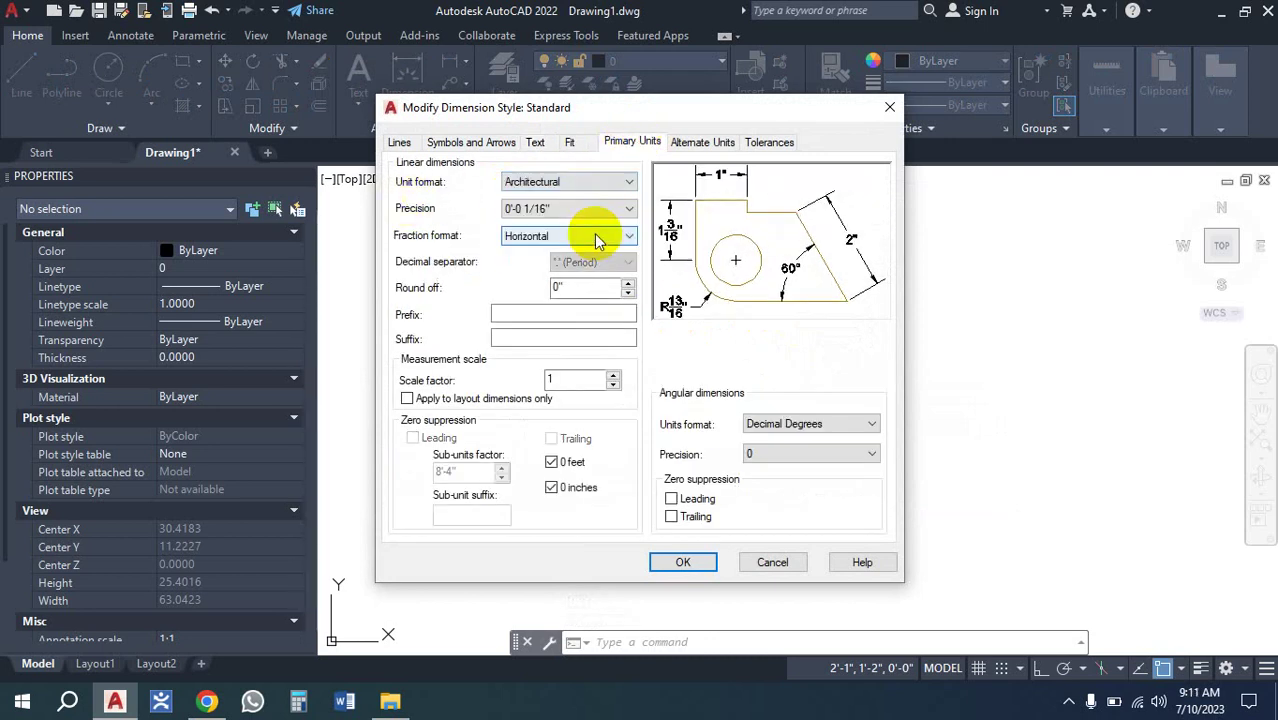
pyautogui.click(558, 208)
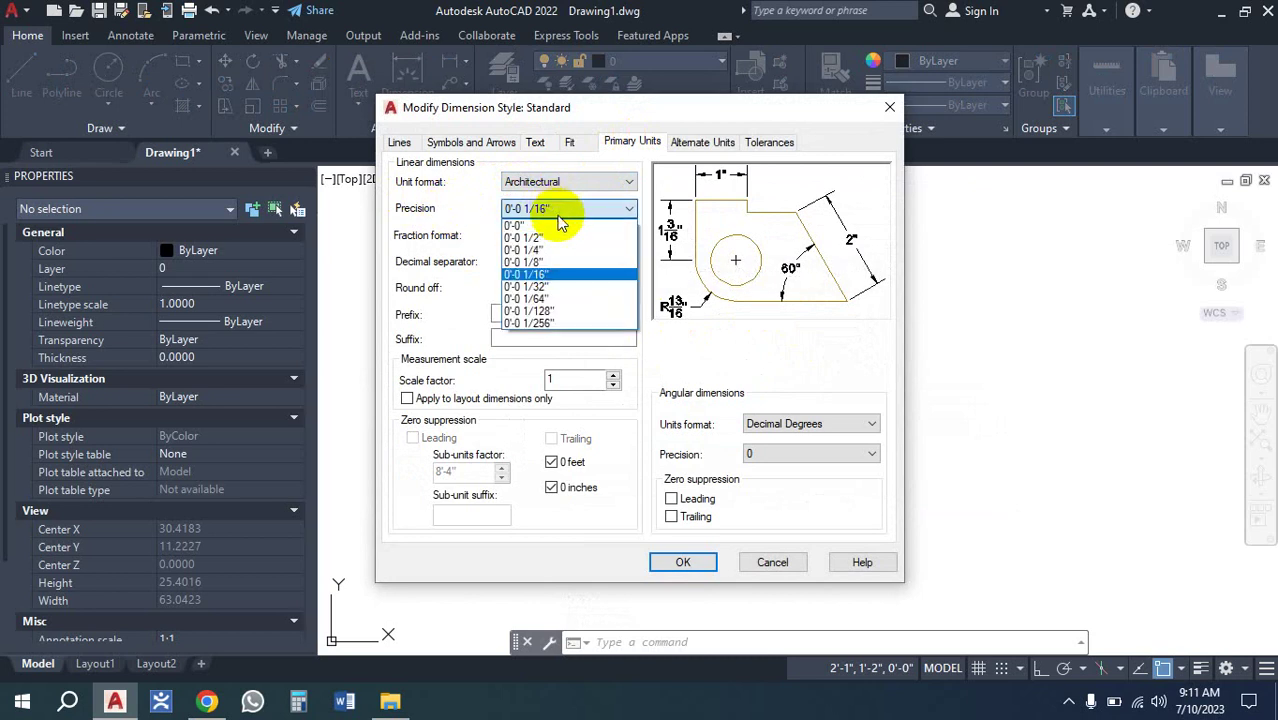
pyautogui.click(564, 221)
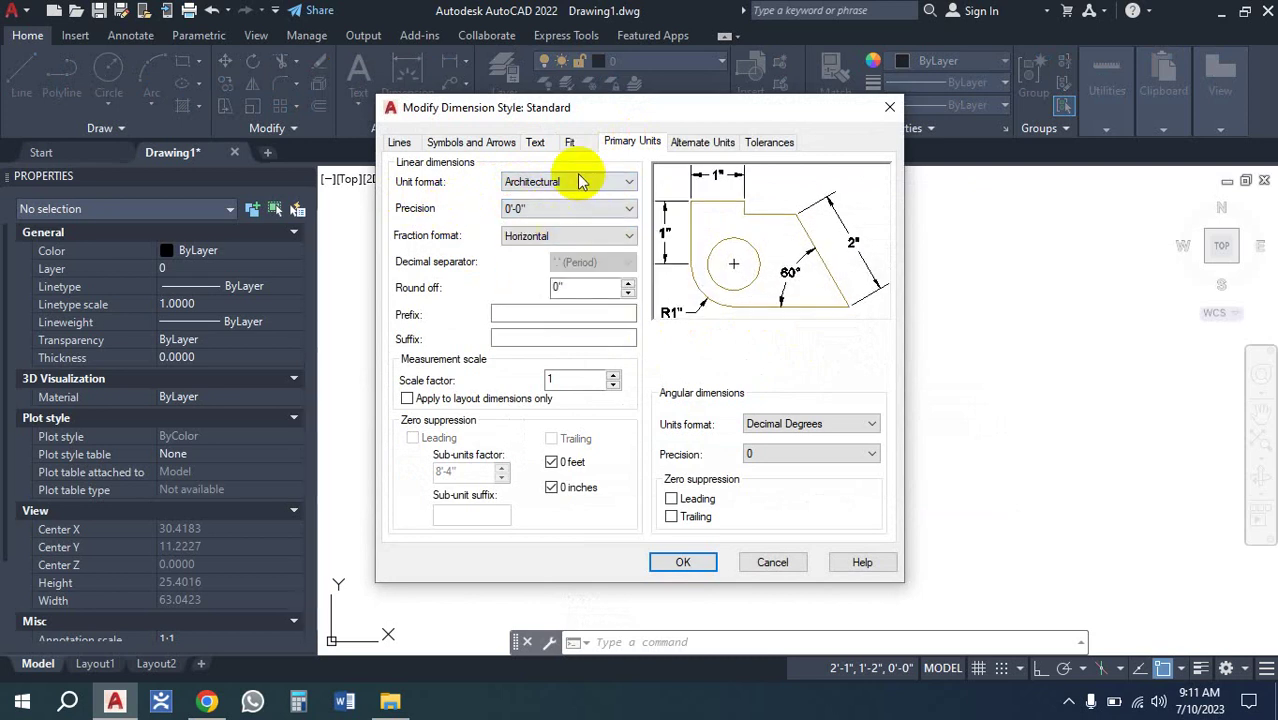
# Set the Standard style's text height to 10" and align text with the dimension line
pyautogui.click(536, 143)
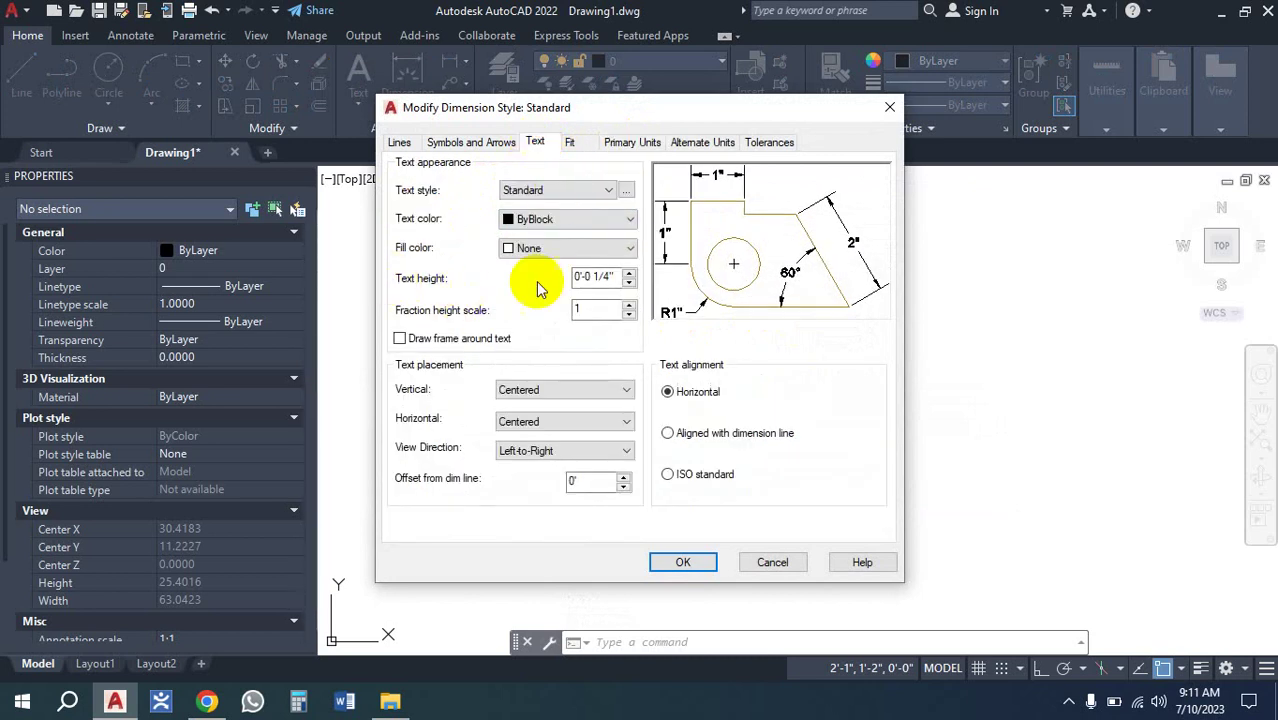
pyautogui.moveTo(616, 276); pyautogui.dragTo(492, 276)
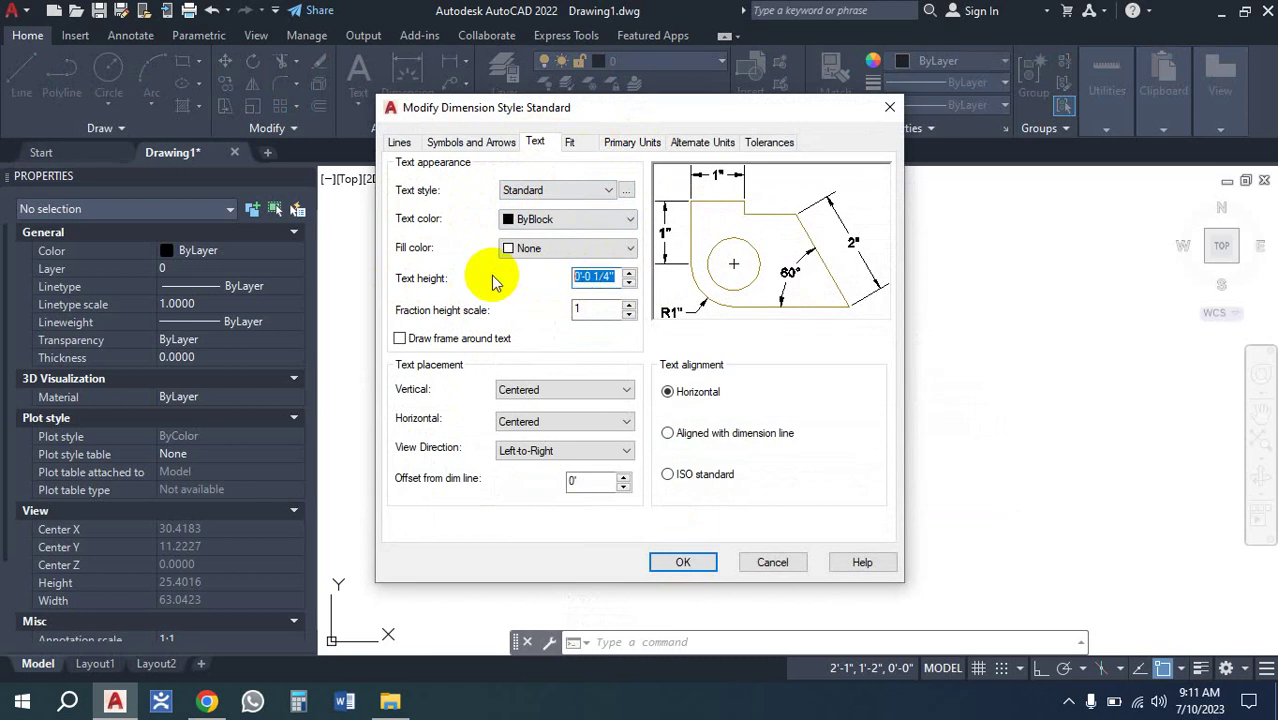
pyautogui.write('10')
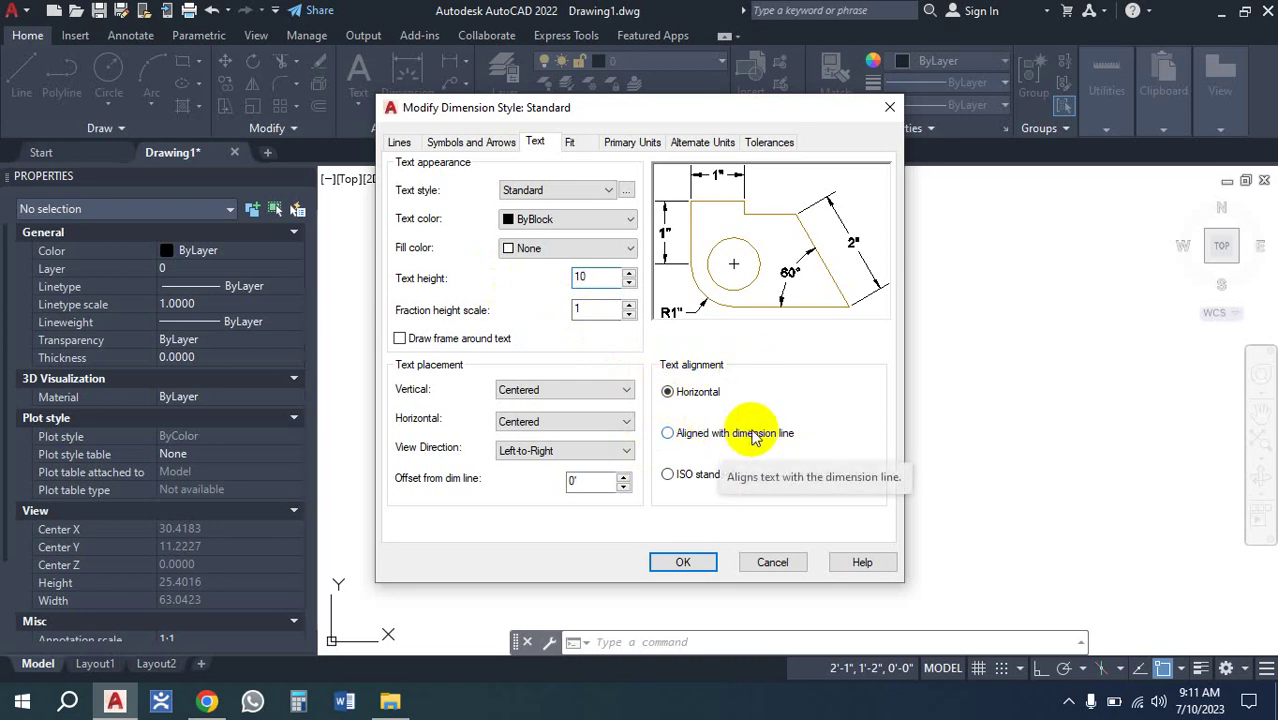
pyautogui.click(669, 433)
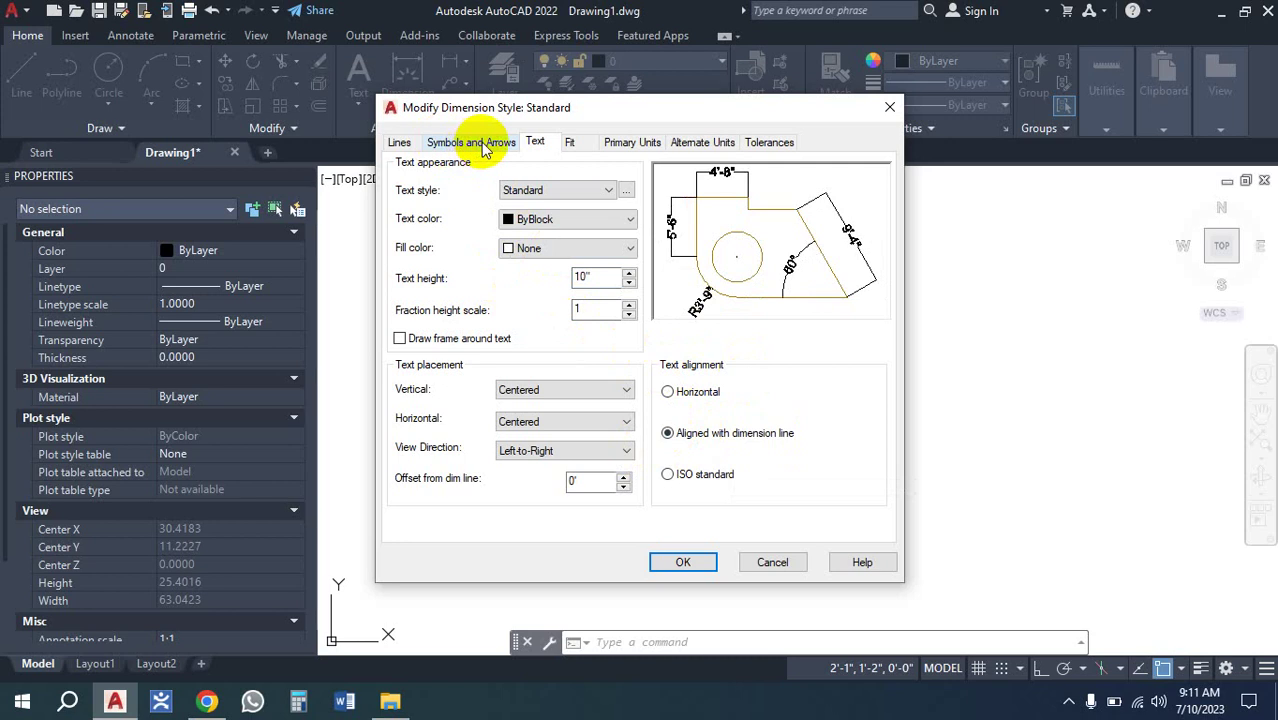
# Give the Standard style Oblique arrowheads at both ends, 8" arrow size and 0 break size
pyautogui.click(470, 146)
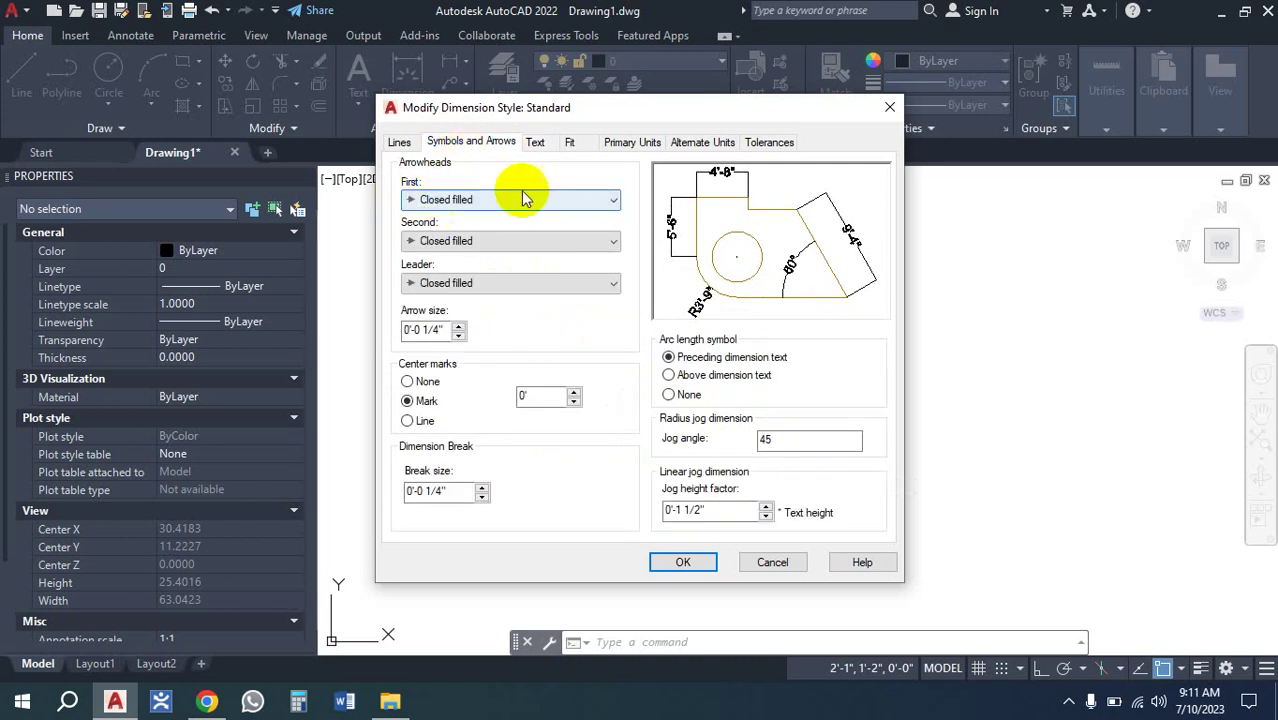
pyautogui.click(600, 202)
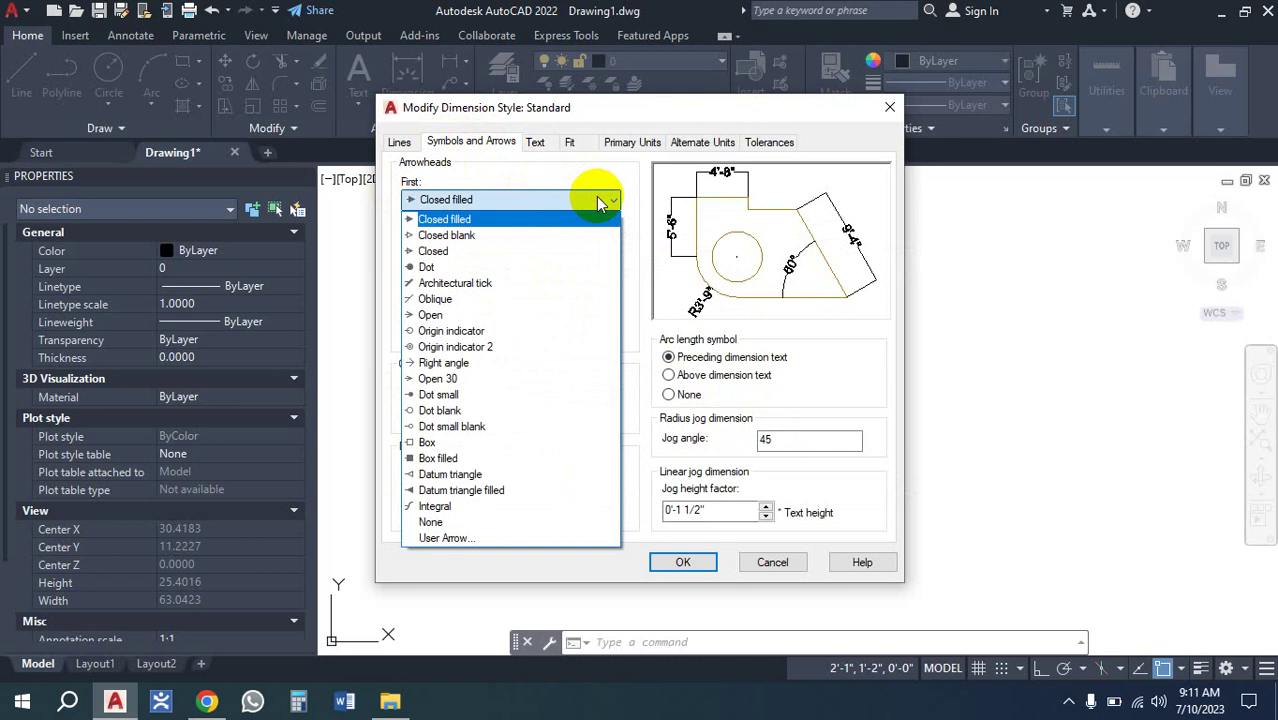
pyautogui.click(517, 300)
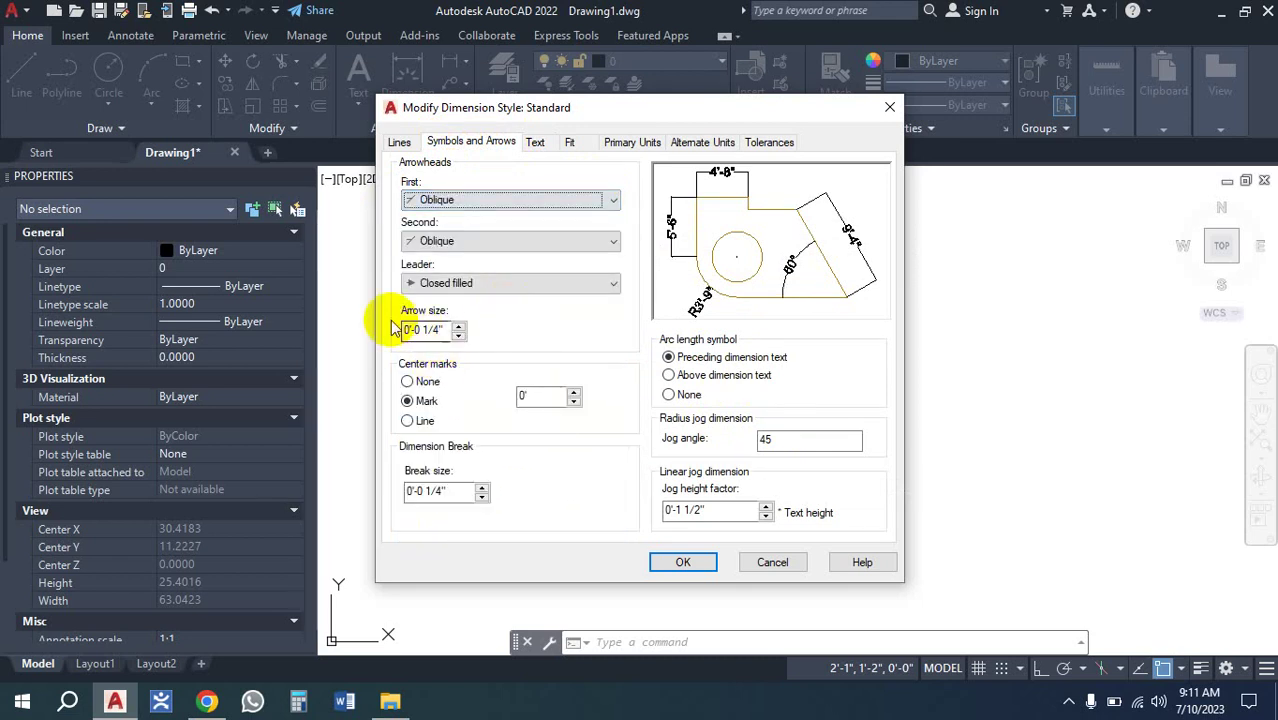
pyautogui.moveTo(452, 331); pyautogui.dragTo(392, 333)
pyautogui.write('8')
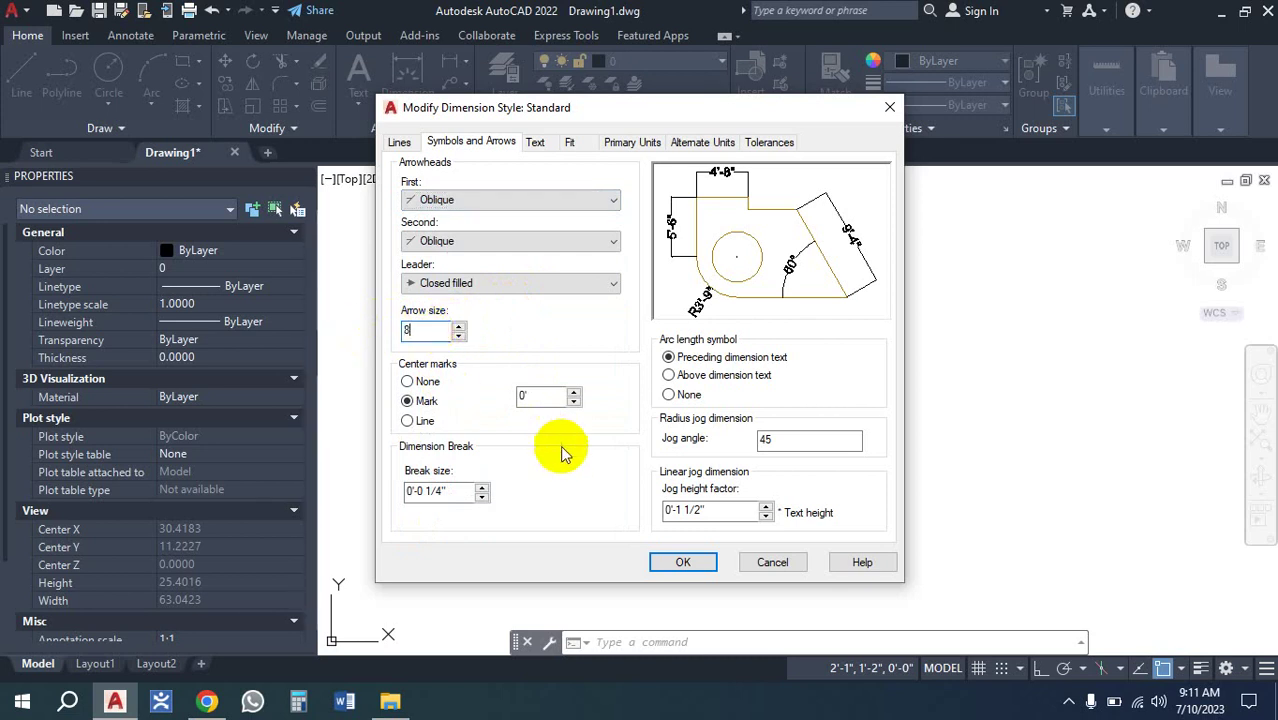
pyautogui.moveTo(456, 491); pyautogui.dragTo(322, 494)
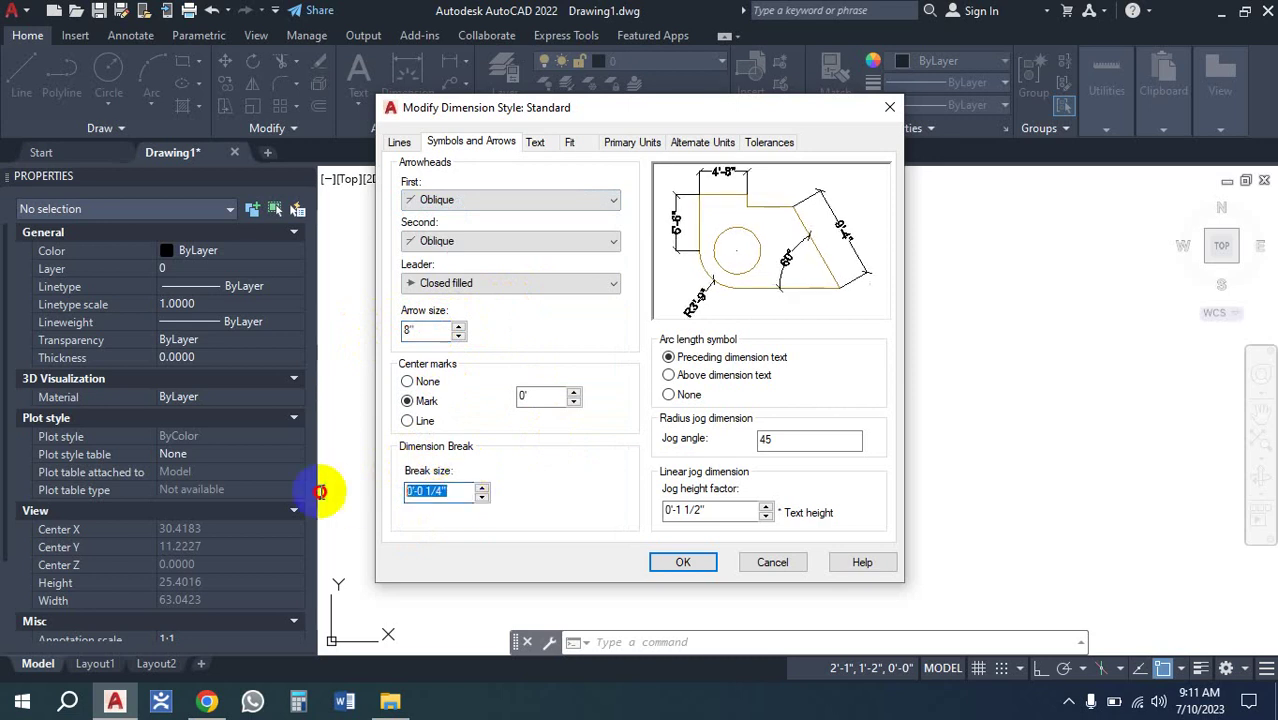
pyautogui.write('0')
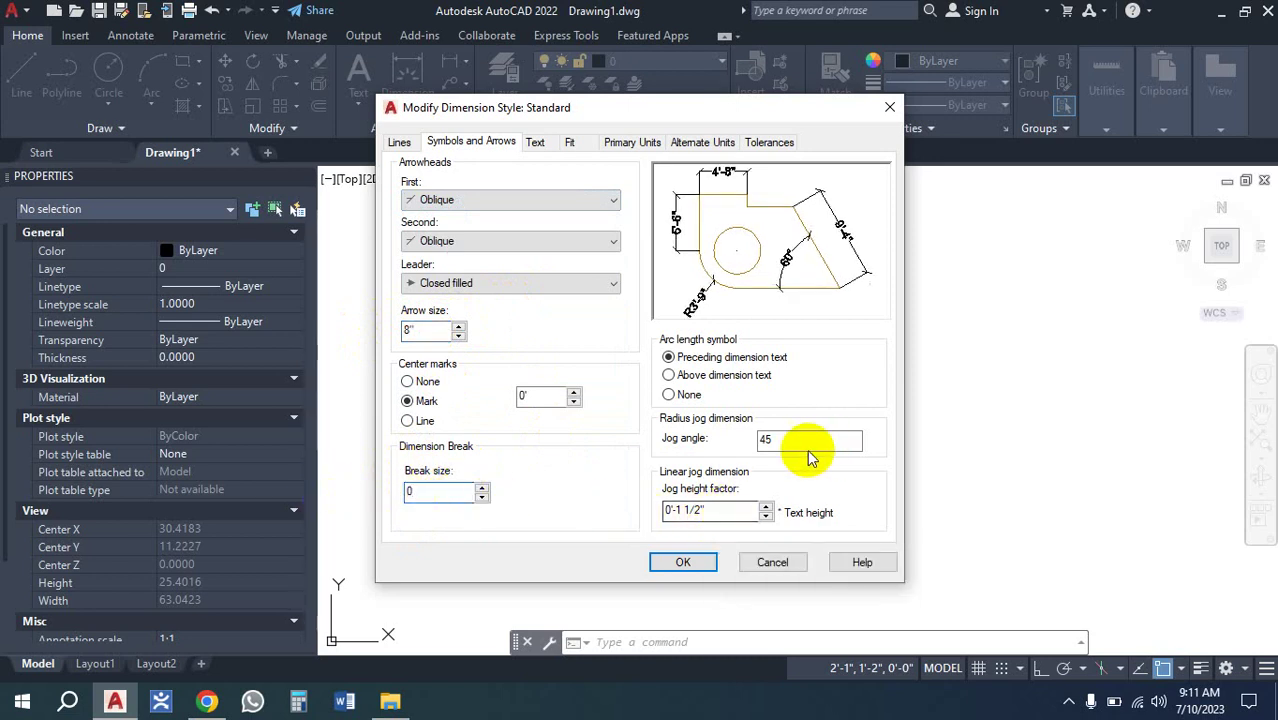
pyautogui.click(399, 143)
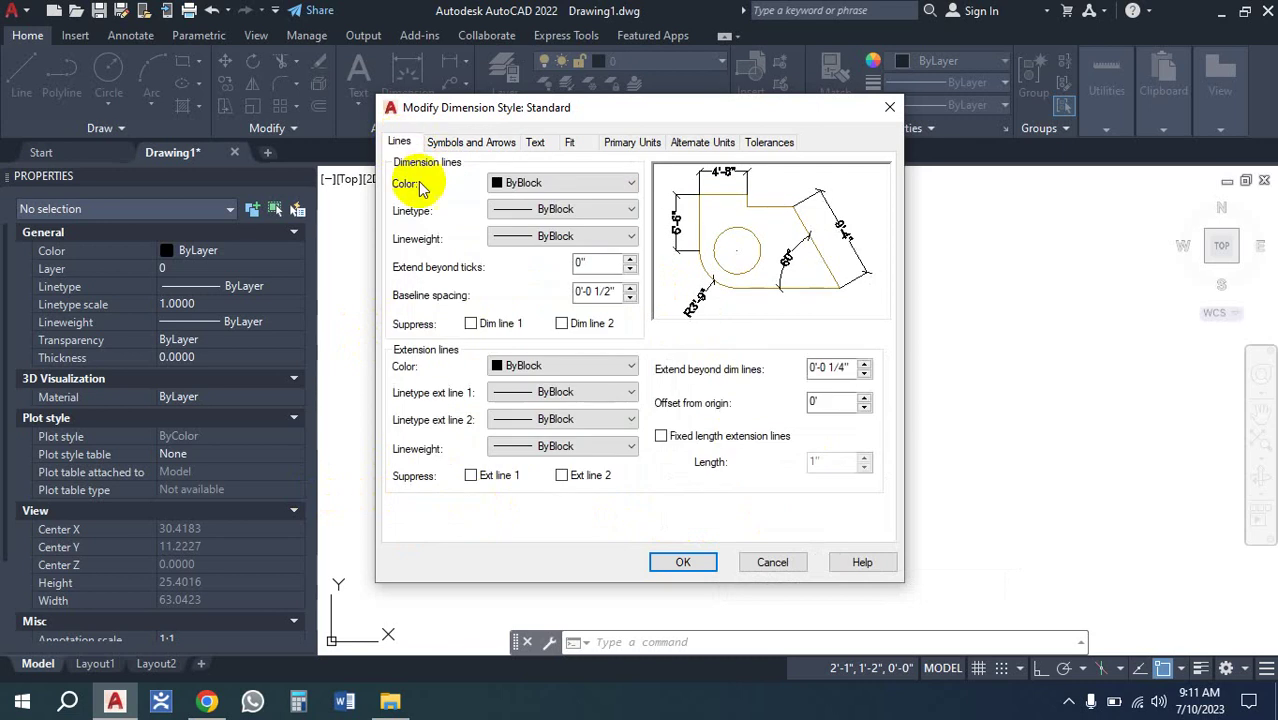
# Set baseline spacing and extension beyond dimension lines to 0, save, and make Standard current
pyautogui.moveTo(595, 291); pyautogui.dragTo(523, 291)
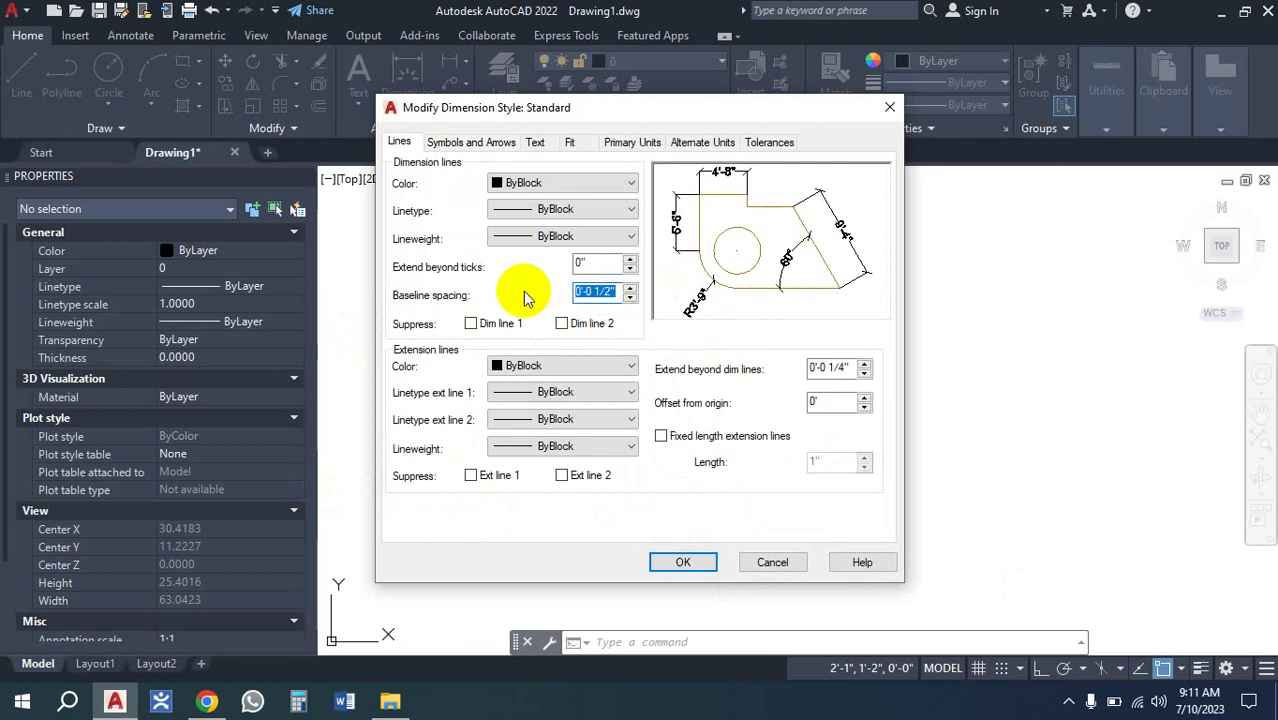
pyautogui.write('0')
pyautogui.moveTo(852, 369); pyautogui.dragTo(775, 383)
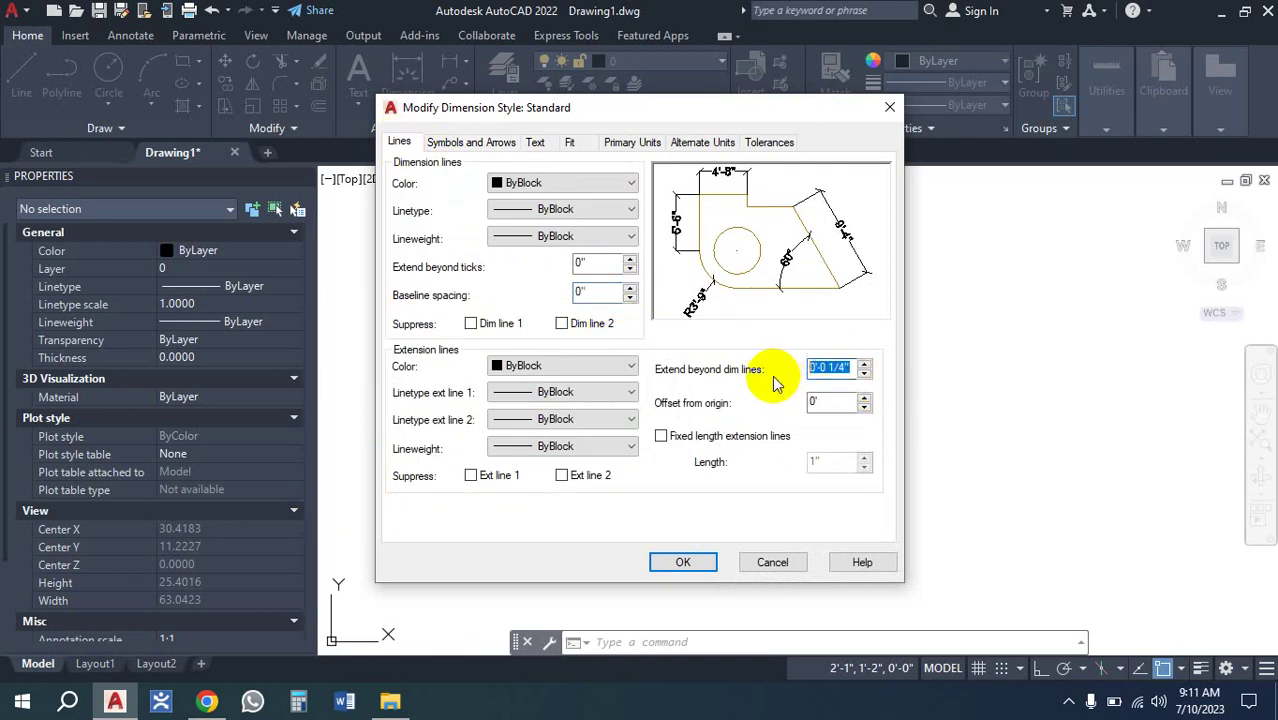
pyautogui.write('0')
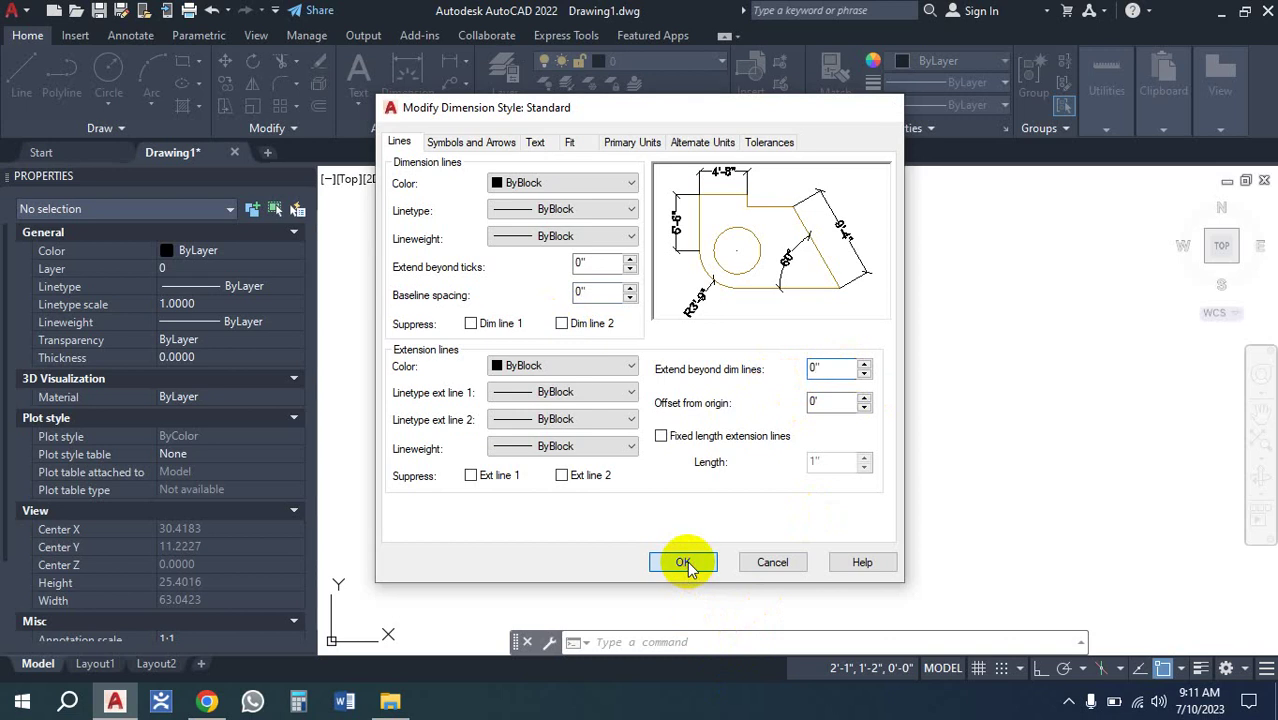
pyautogui.click(683, 562)
pyautogui.click(826, 252)
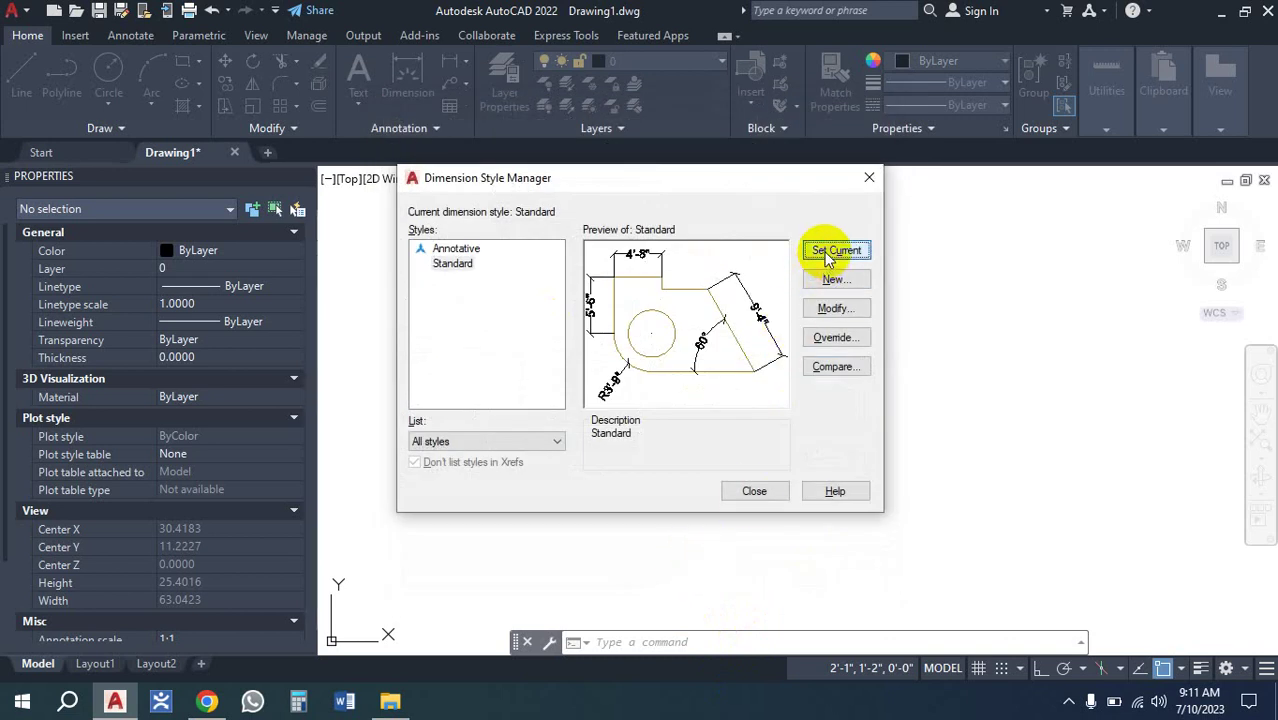
# Close the Dimension Style Manager and draw a 10' horizontal line, framing it in view
pyautogui.click(766, 490)
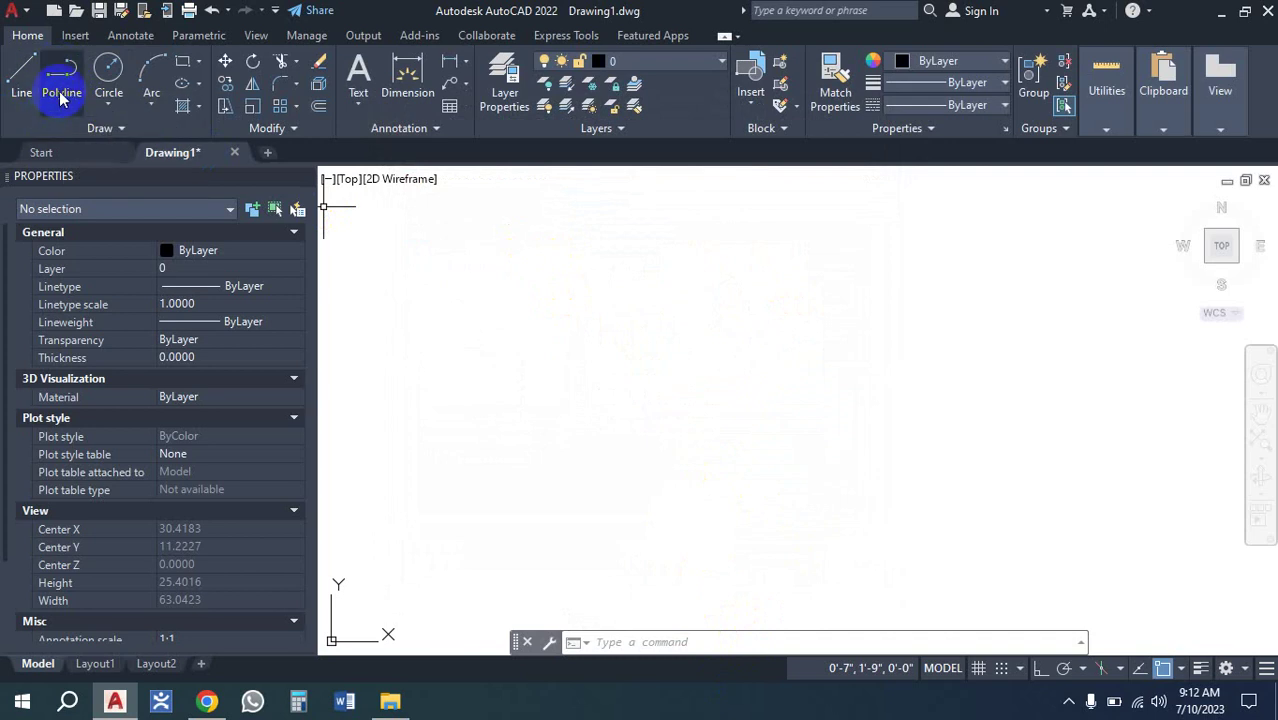
pyautogui.click(20, 75)
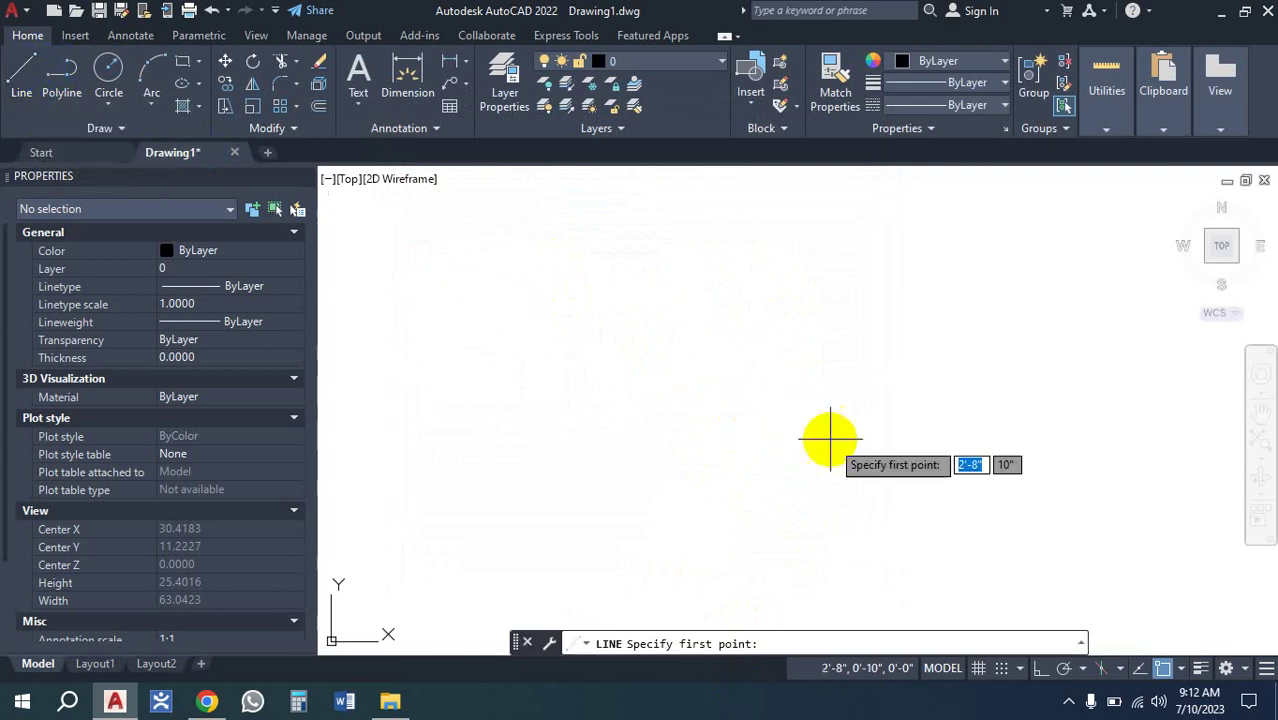
pyautogui.click(565, 322)
pyautogui.write('1')
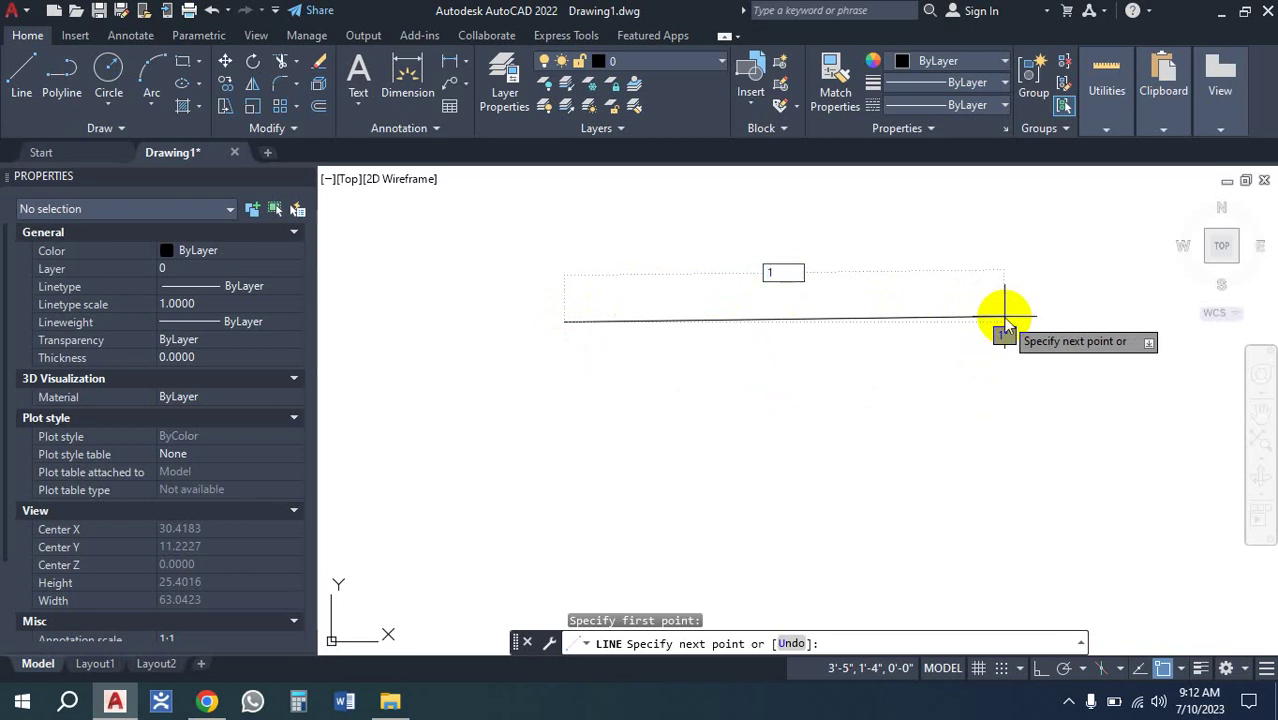
pyautogui.write('0')
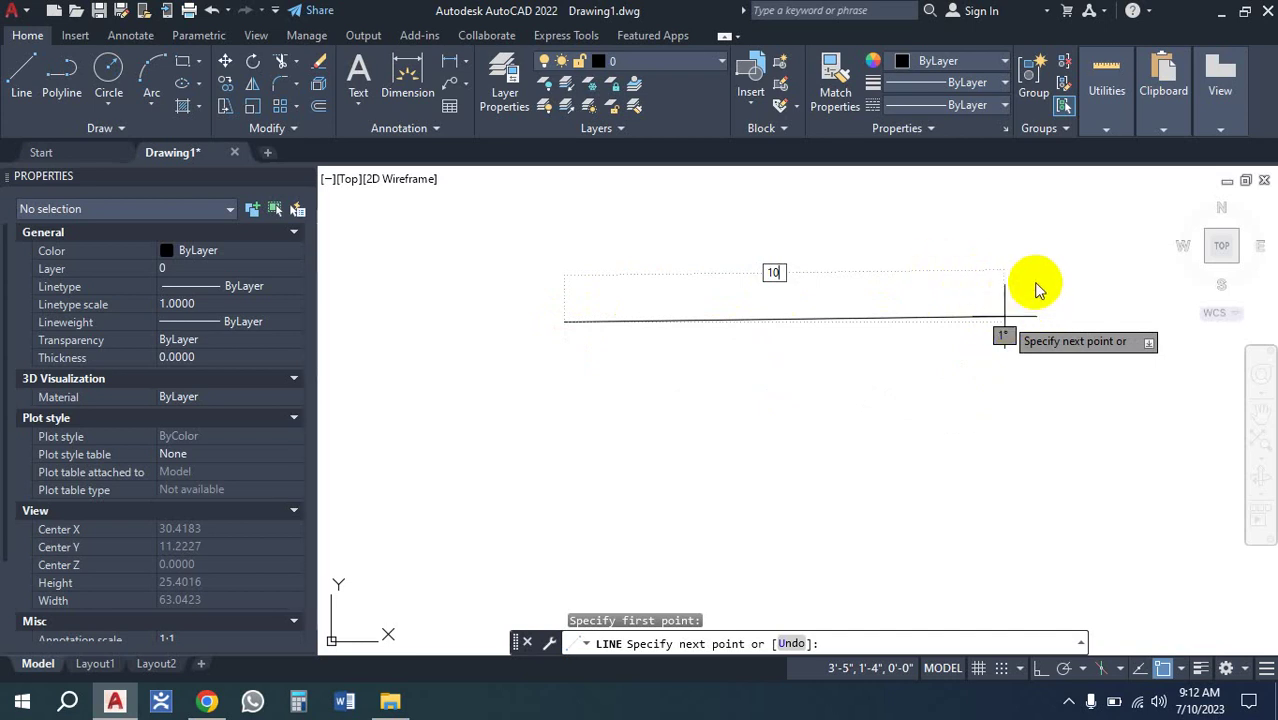
pyautogui.write("'")
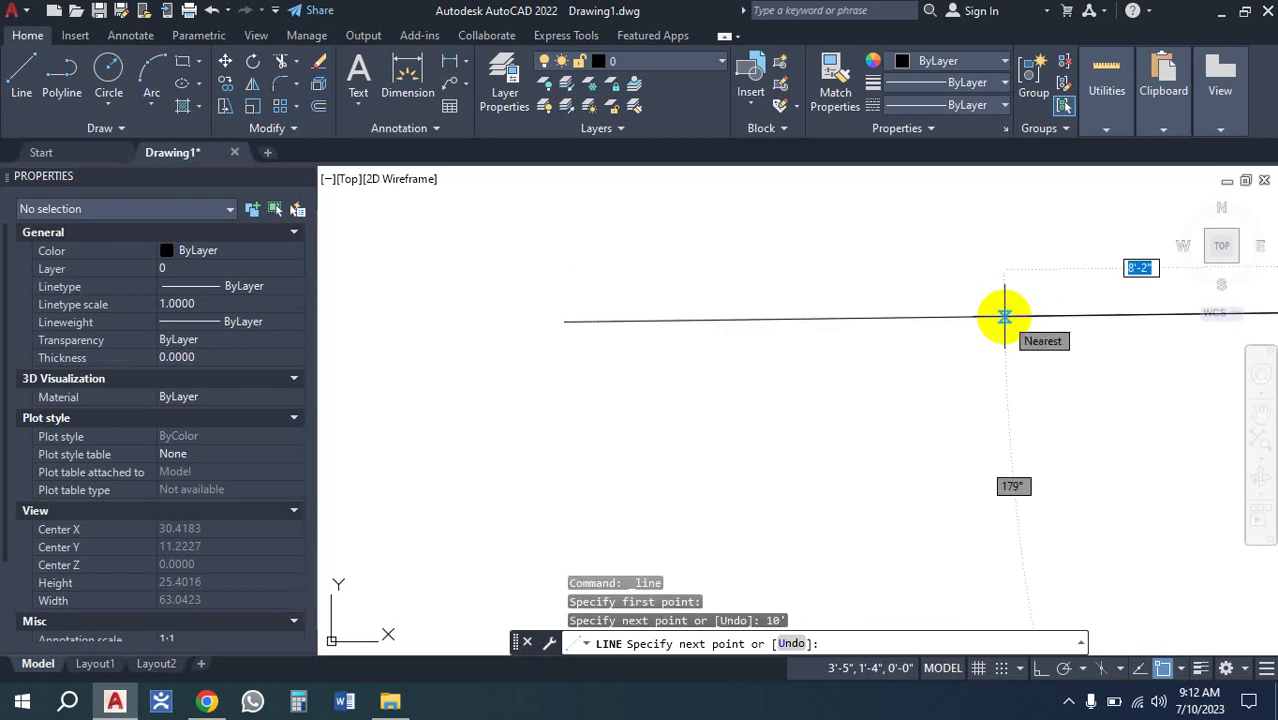
pyautogui.press('Return')
pyautogui.scroll(-4, 756, 423)
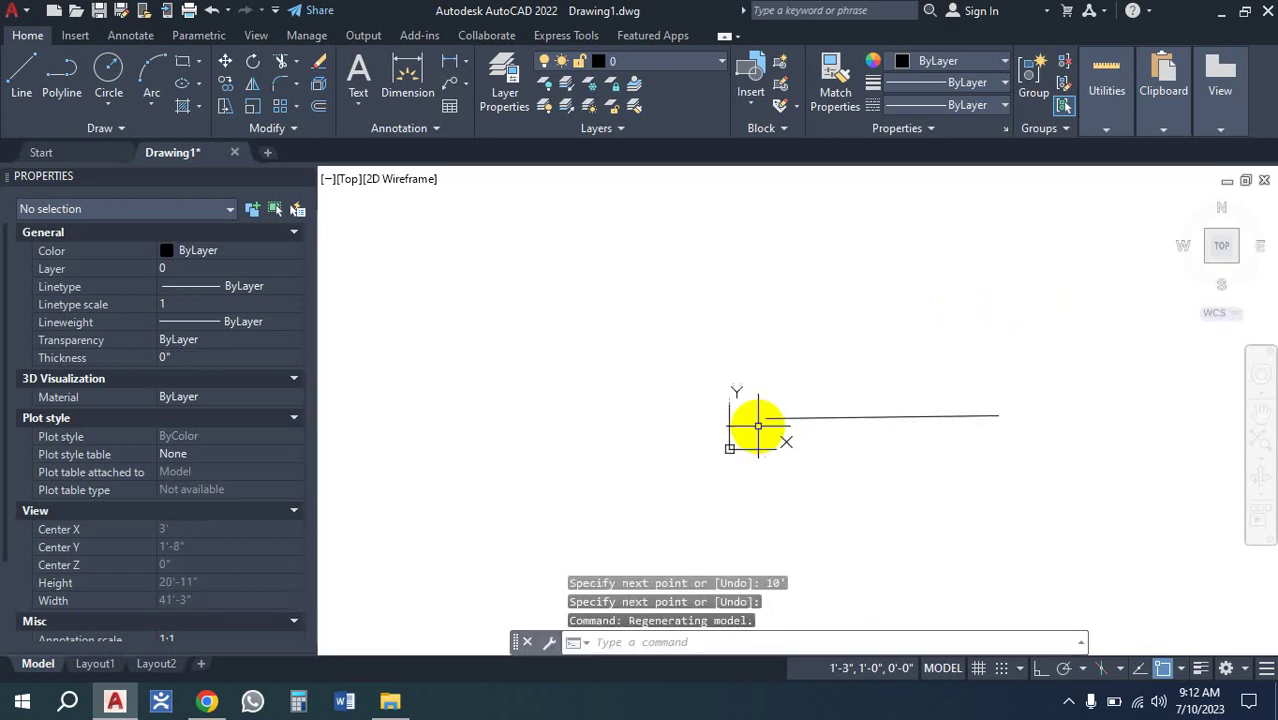
pyautogui.scroll(5, 851, 428)
pyautogui.moveTo(928, 457); pyautogui.dragTo(753, 408, button='middle')
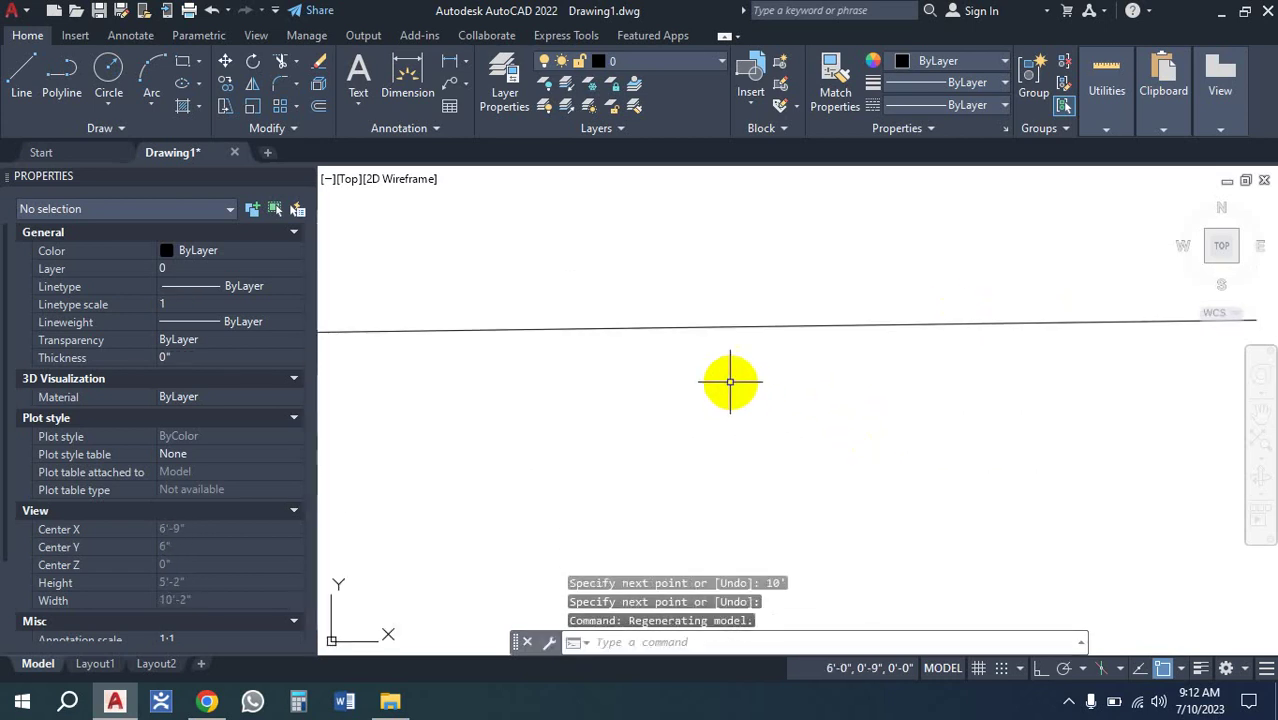
pyautogui.scroll(-2, 729, 372)
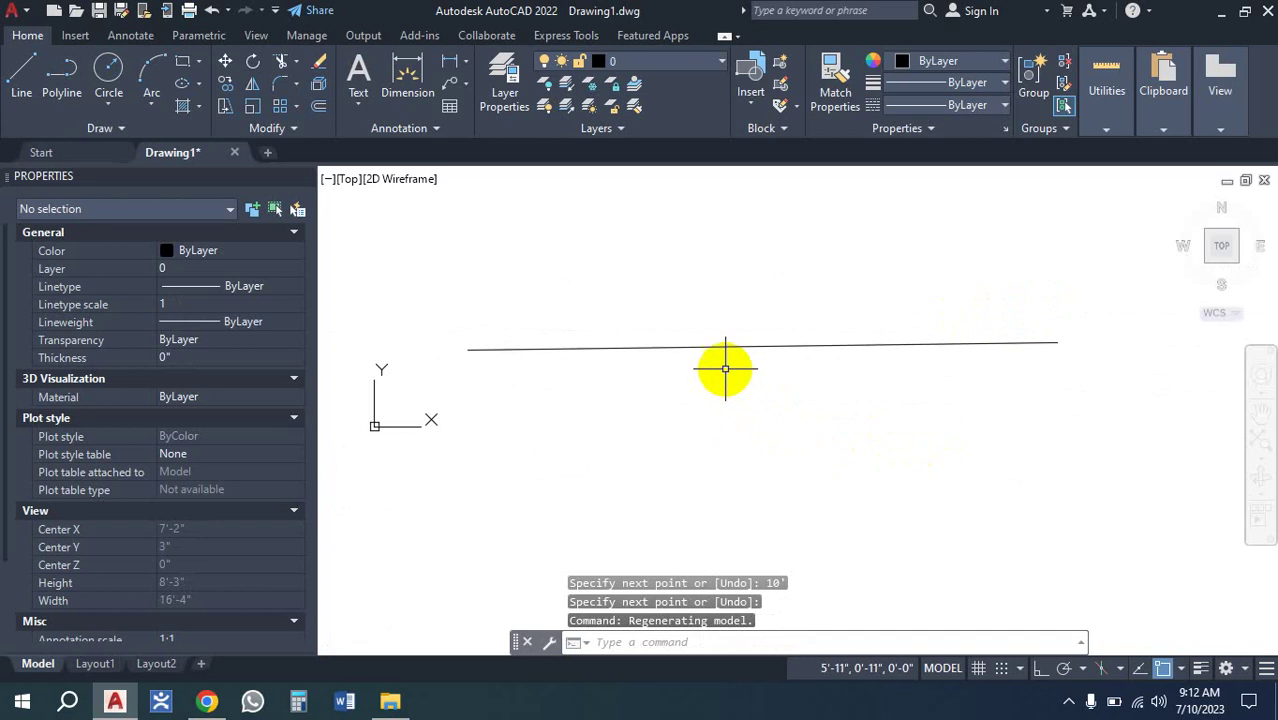
# Dimension the line's full length with a 10' linear dimension placed just above it
pyautogui.click(450, 62)
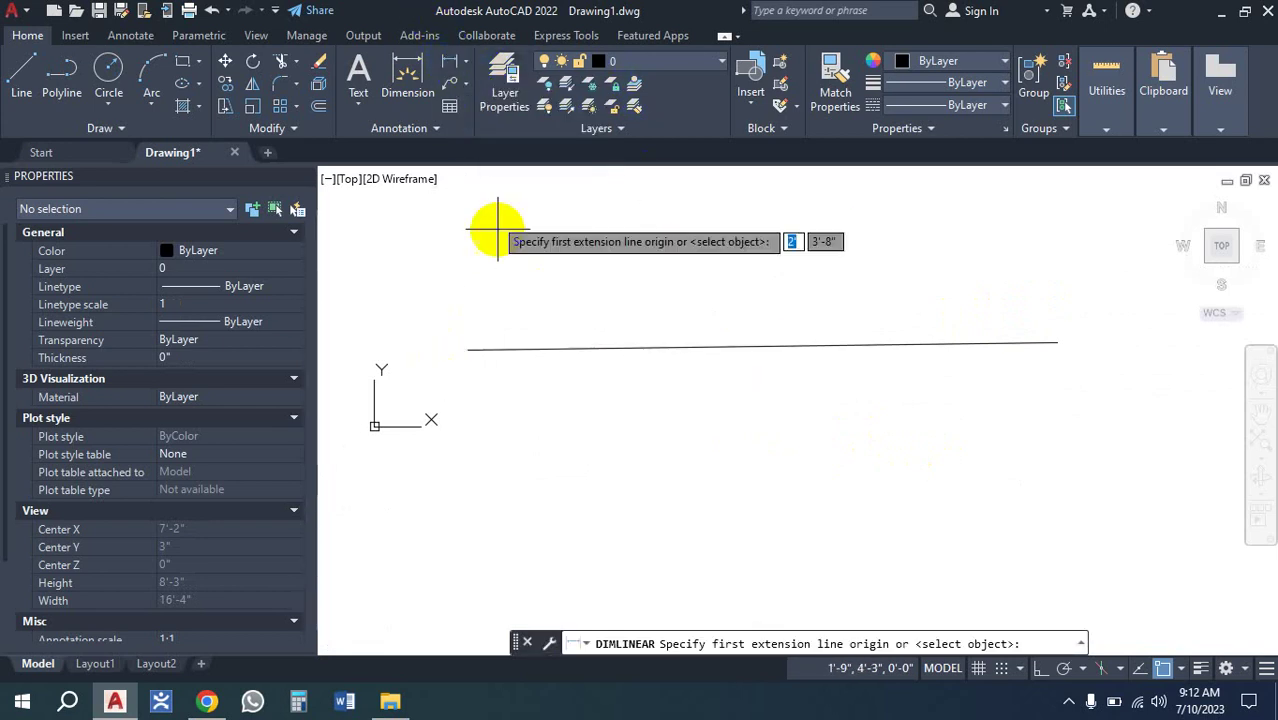
pyautogui.click(467, 349)
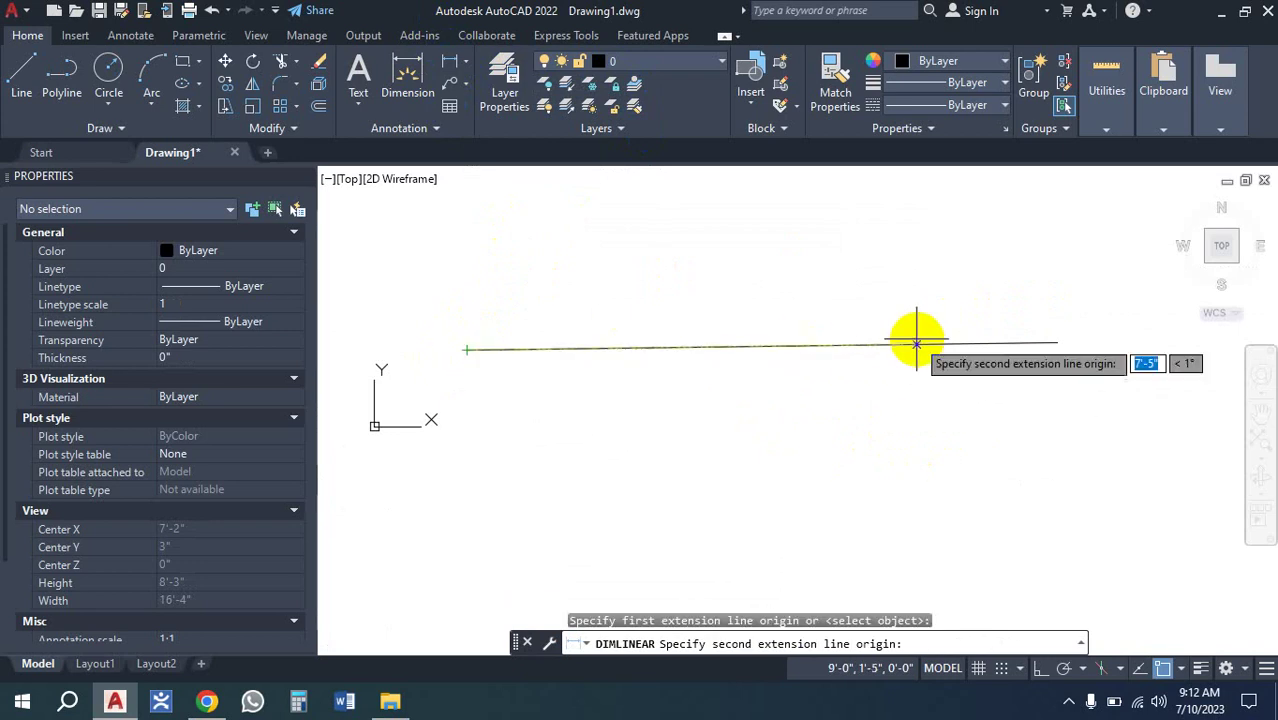
pyautogui.click(1056, 343)
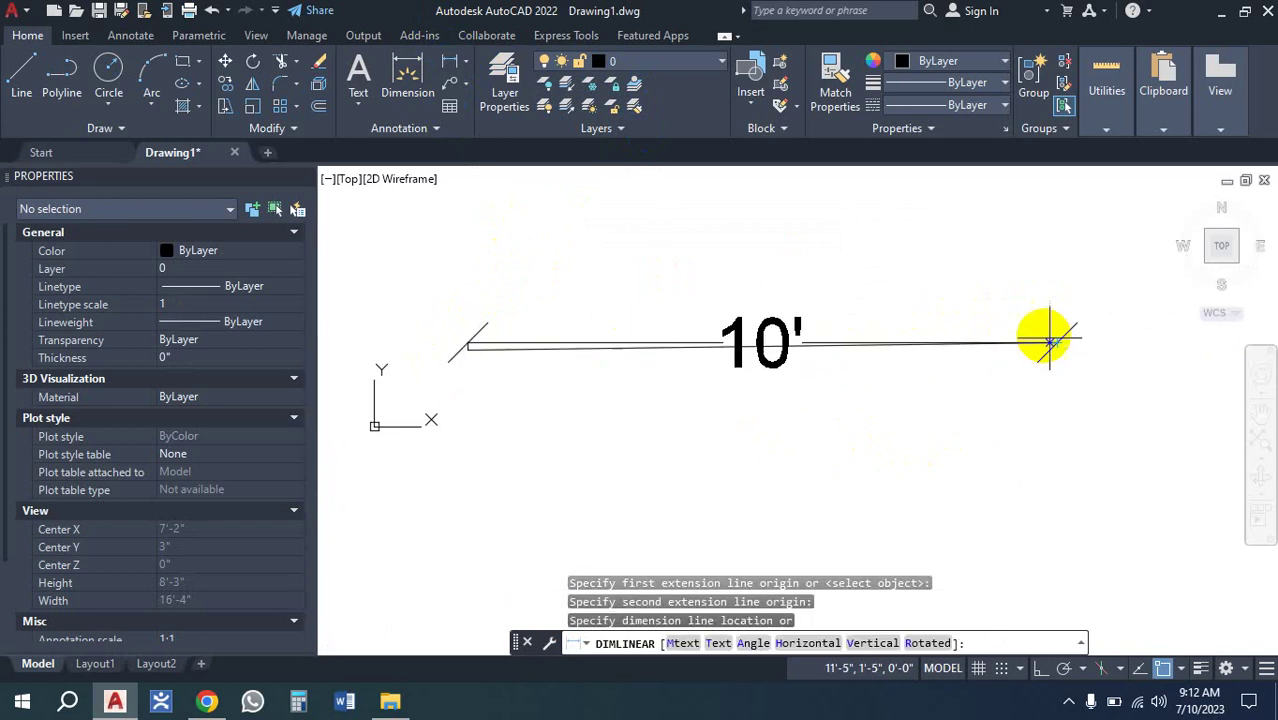
pyautogui.click(1013, 295)
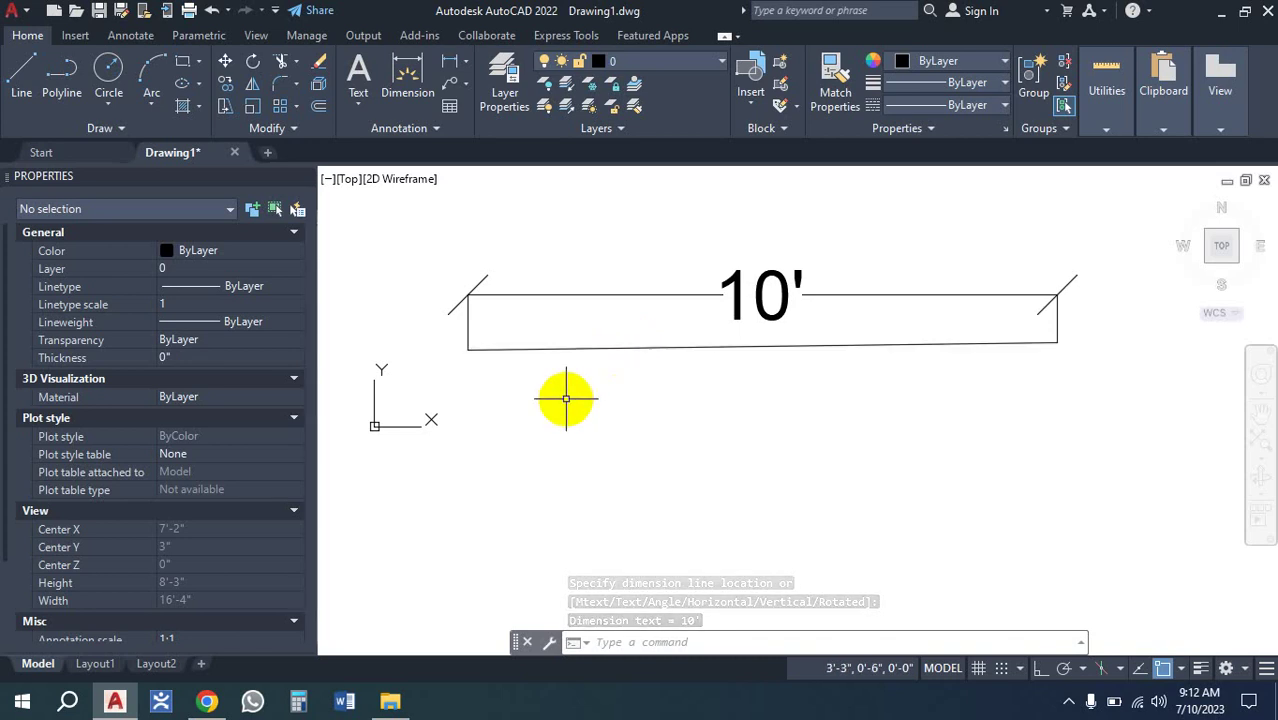
# Cancel the stray Line command and turn on Ortho mode with F8
pyautogui.click(21, 78)
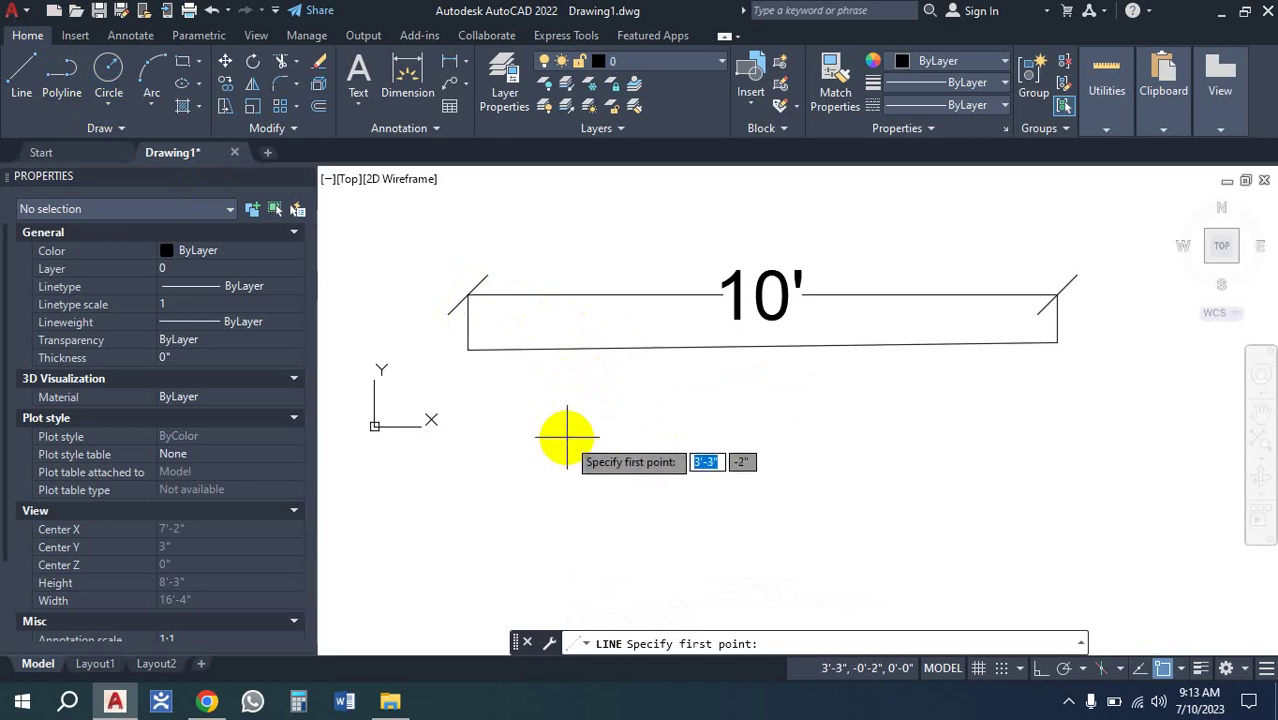
pyautogui.press('Escape')
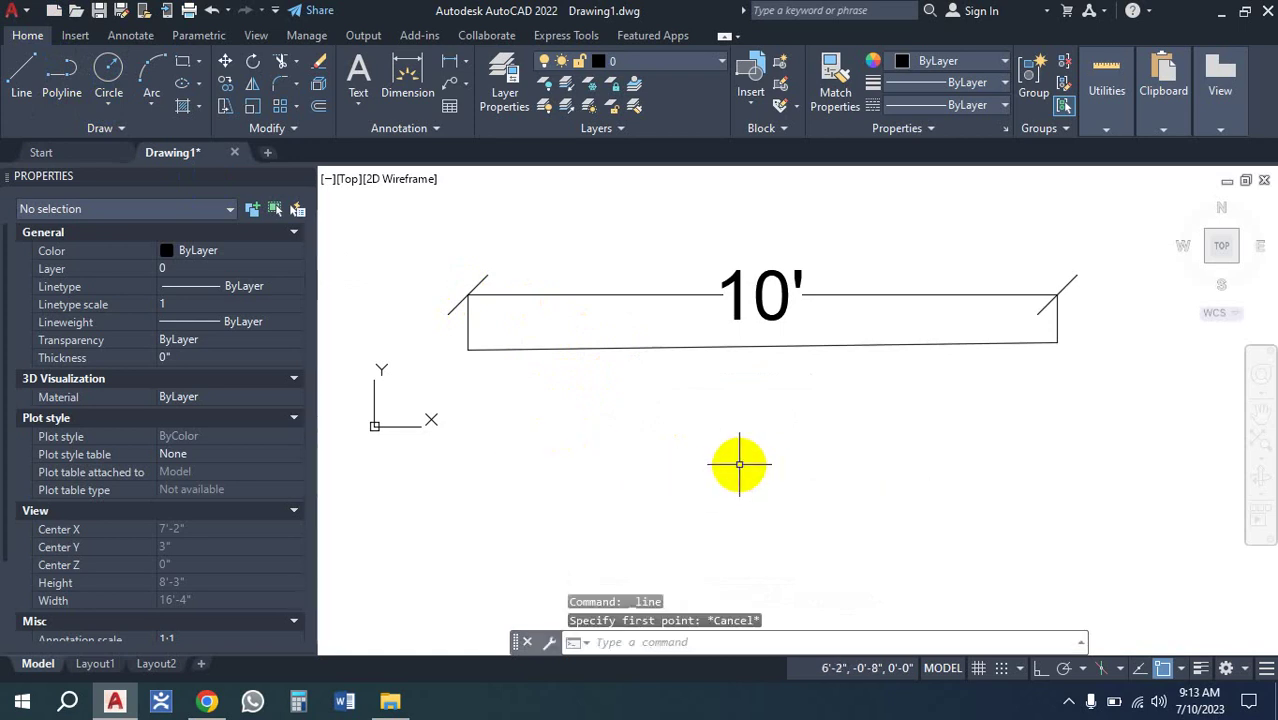
pyautogui.press('F8')
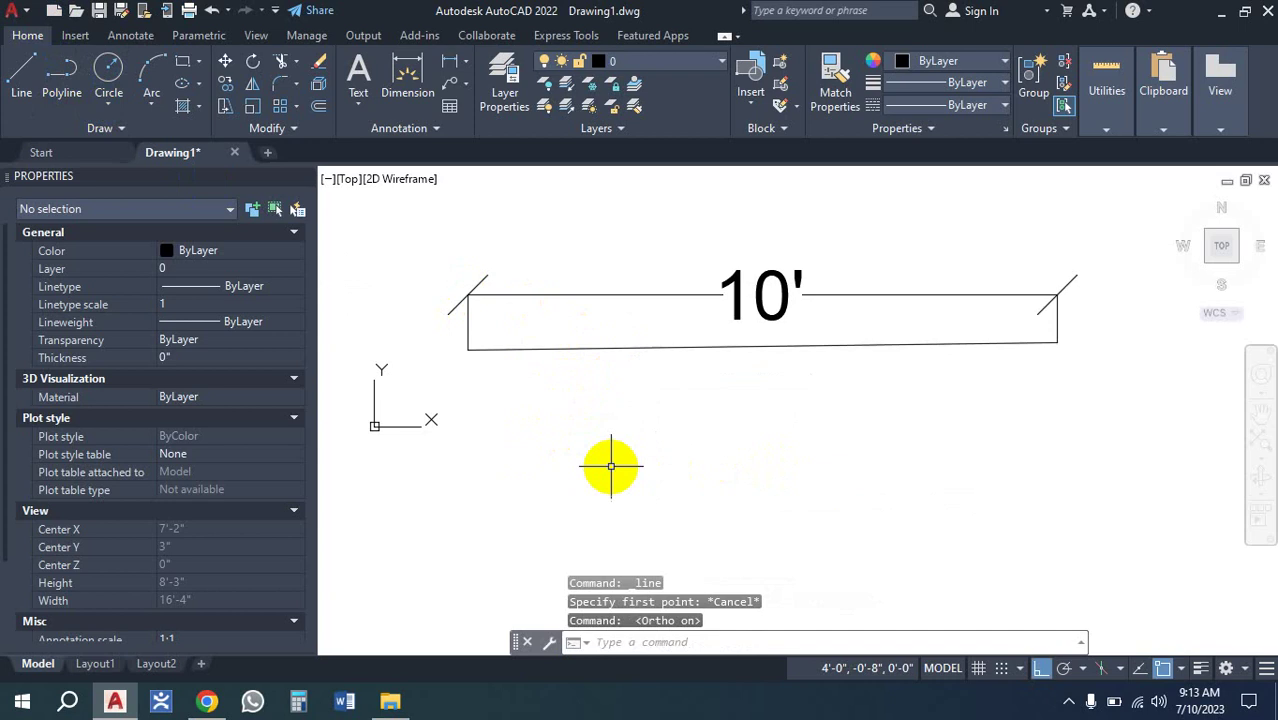
# Draw a 12' by 6' polyline rectangle below the dimensioned line, closing at the start corner
pyautogui.click(64, 80)
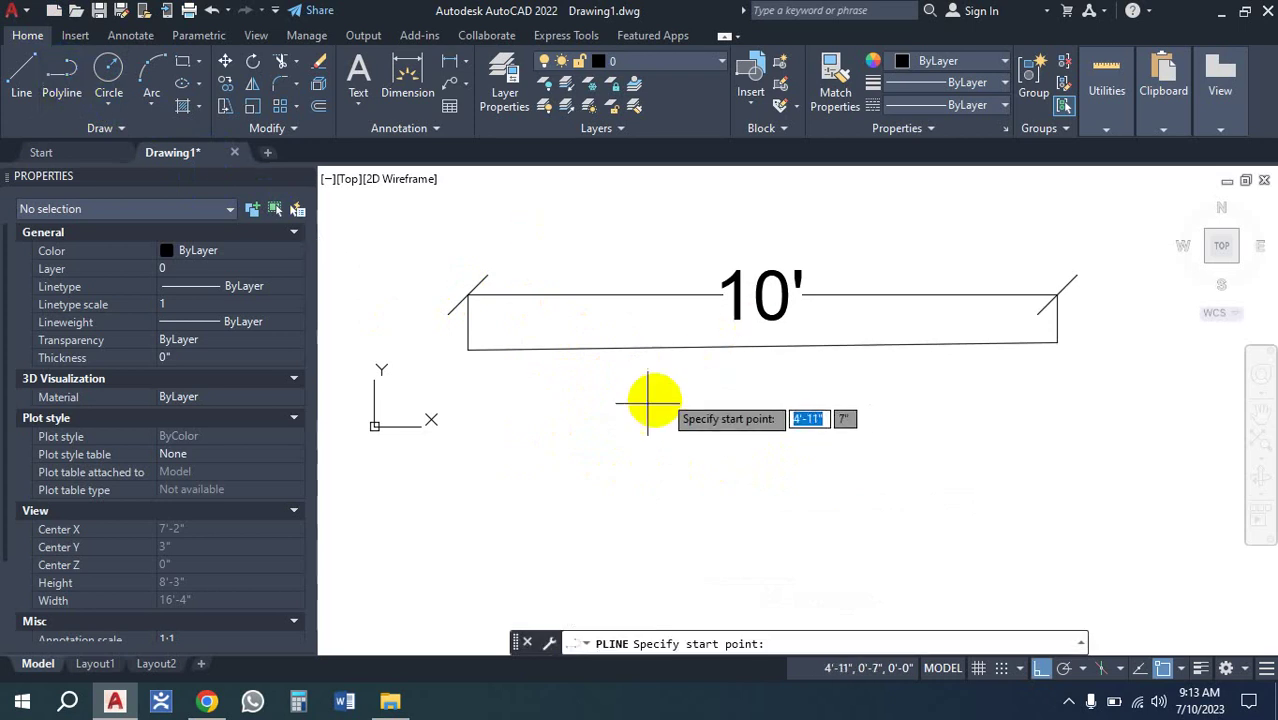
pyautogui.click(499, 474)
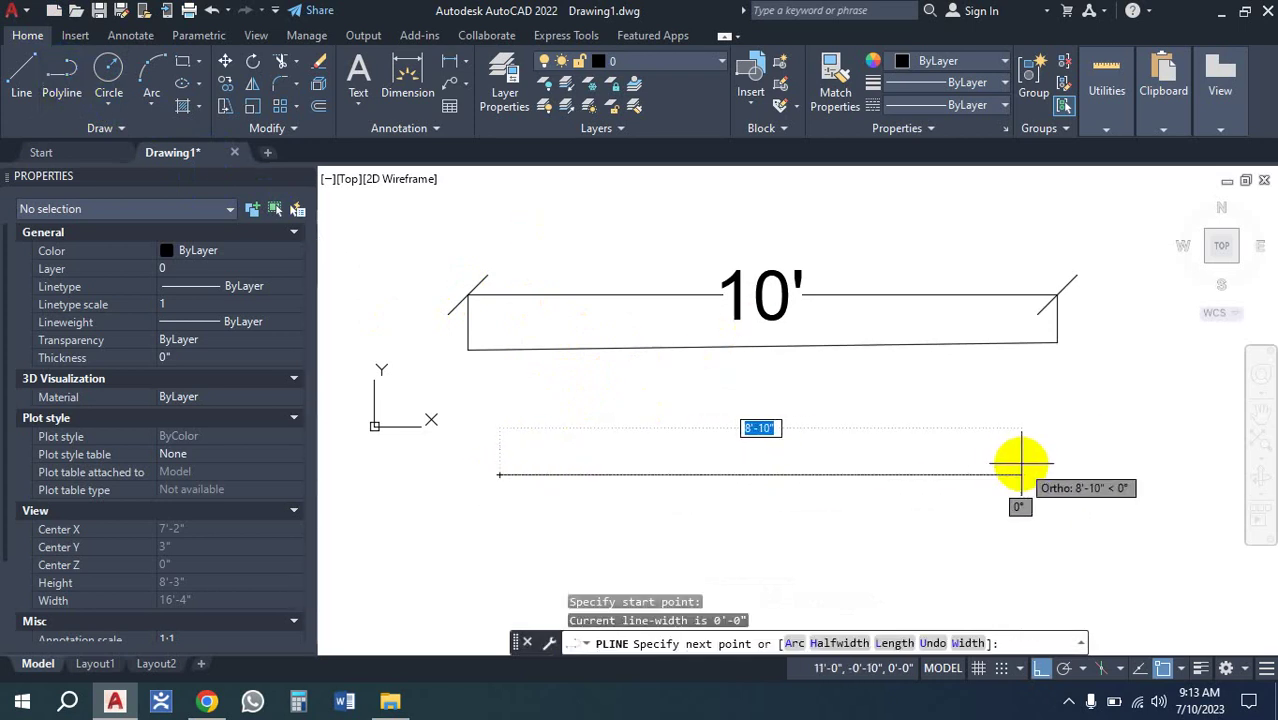
pyautogui.write('12')
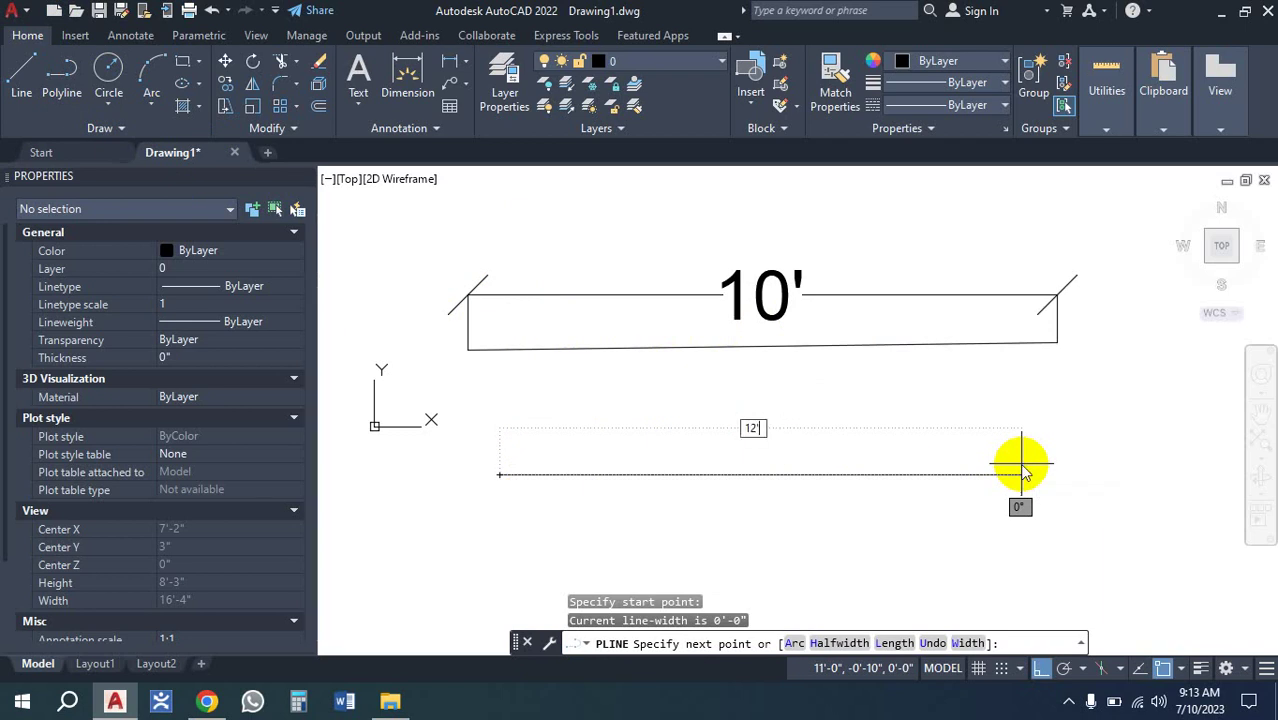
pyautogui.press('Return')
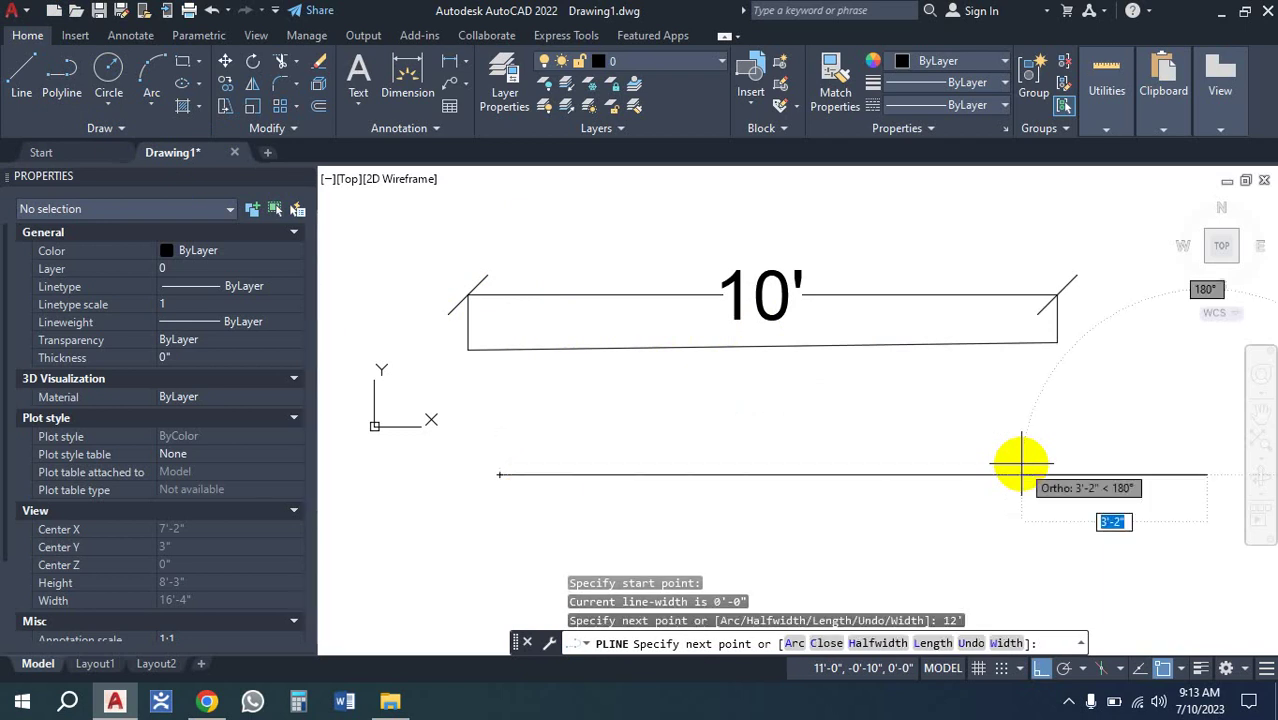
pyautogui.scroll(-2, 870, 434)
pyautogui.write('6')
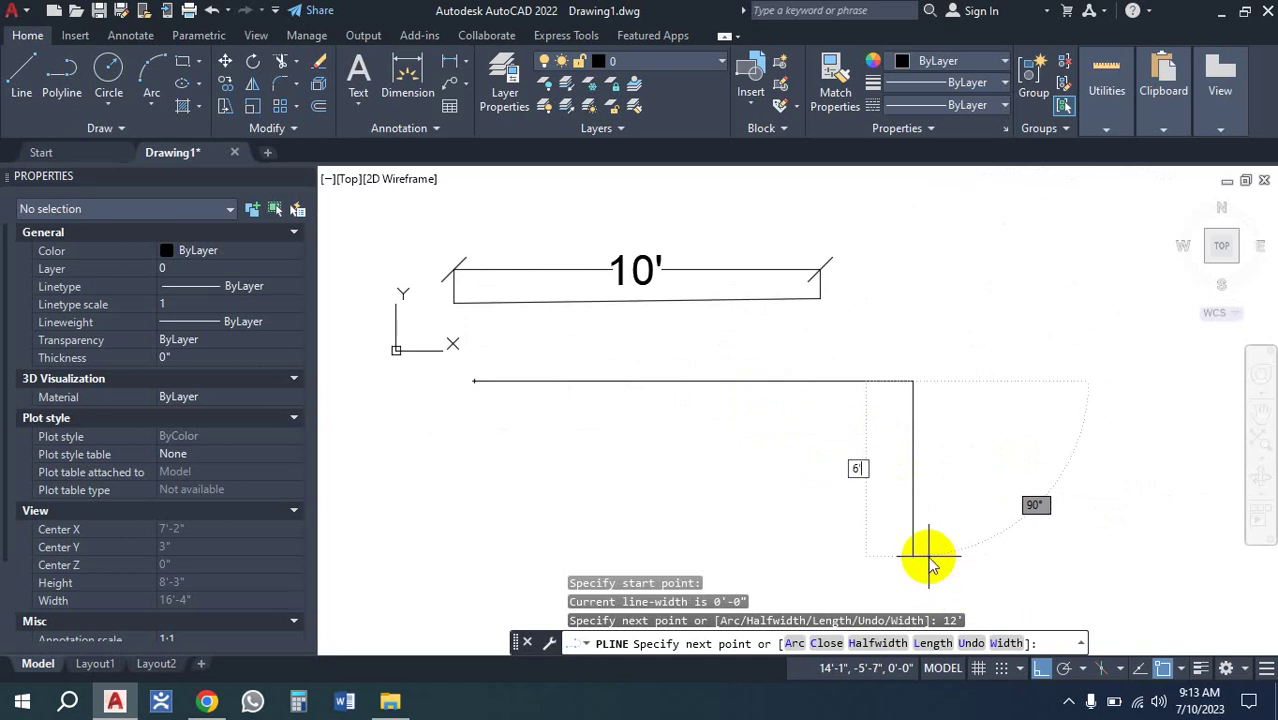
pyautogui.press('Return')
pyautogui.scroll(-3, 940, 500)
pyautogui.scroll(1, 900, 465)
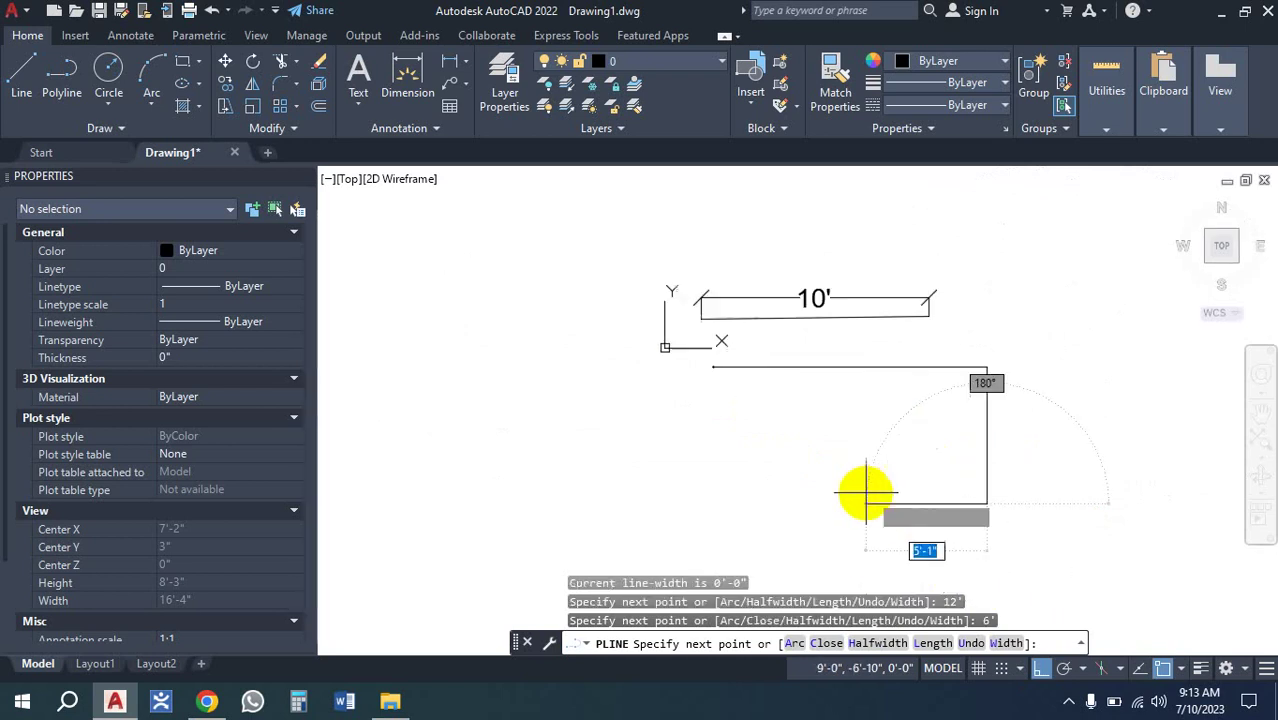
pyautogui.scroll(2, 760, 485)
pyautogui.write('12')
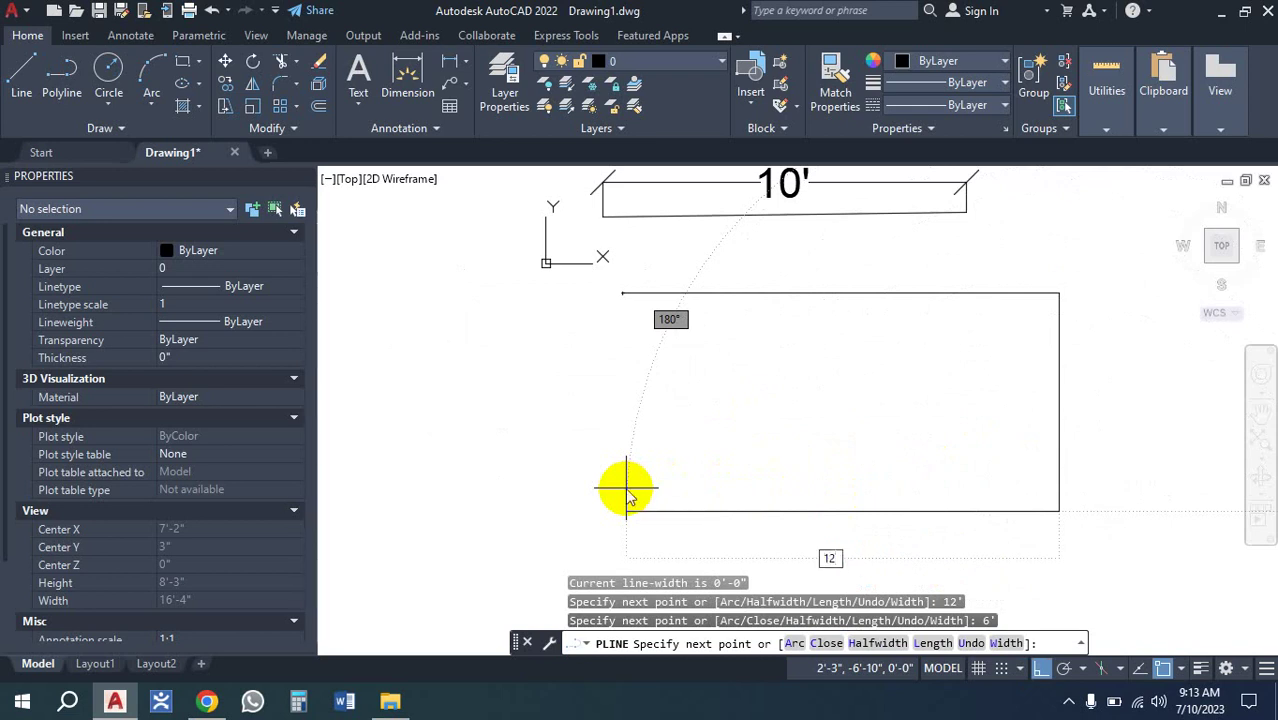
pyautogui.press('Return')
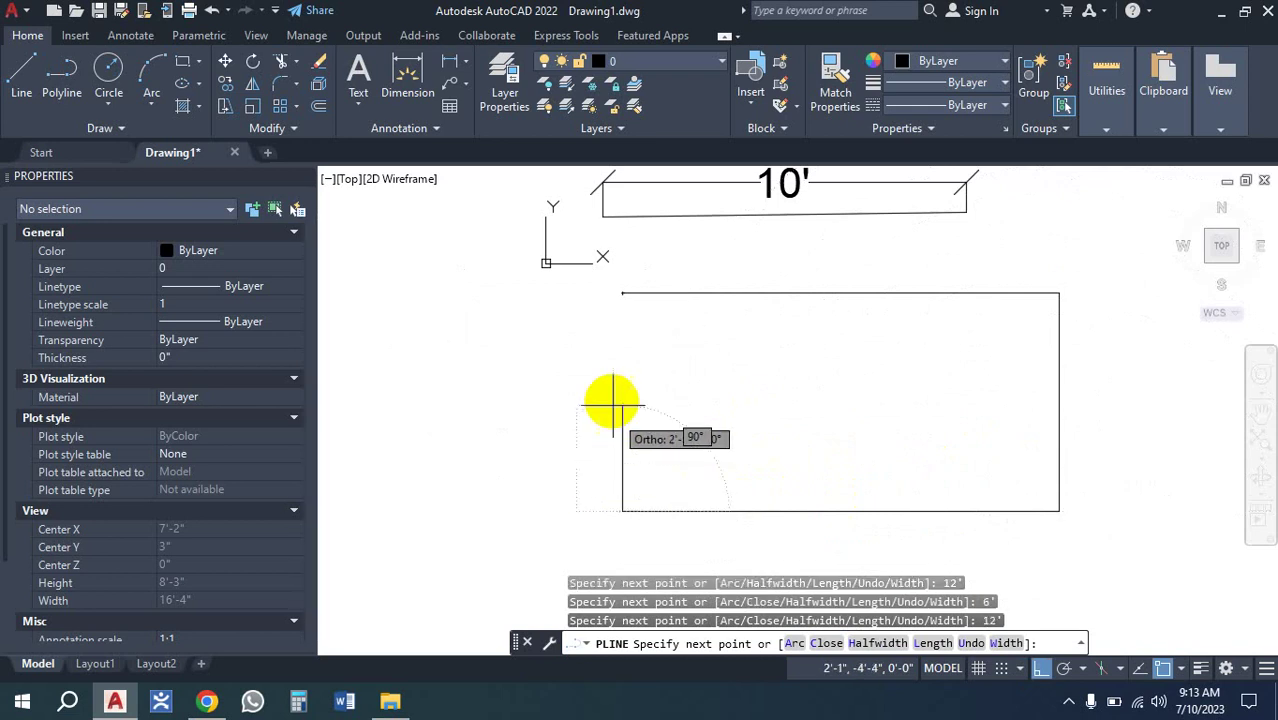
pyautogui.click(622, 293)
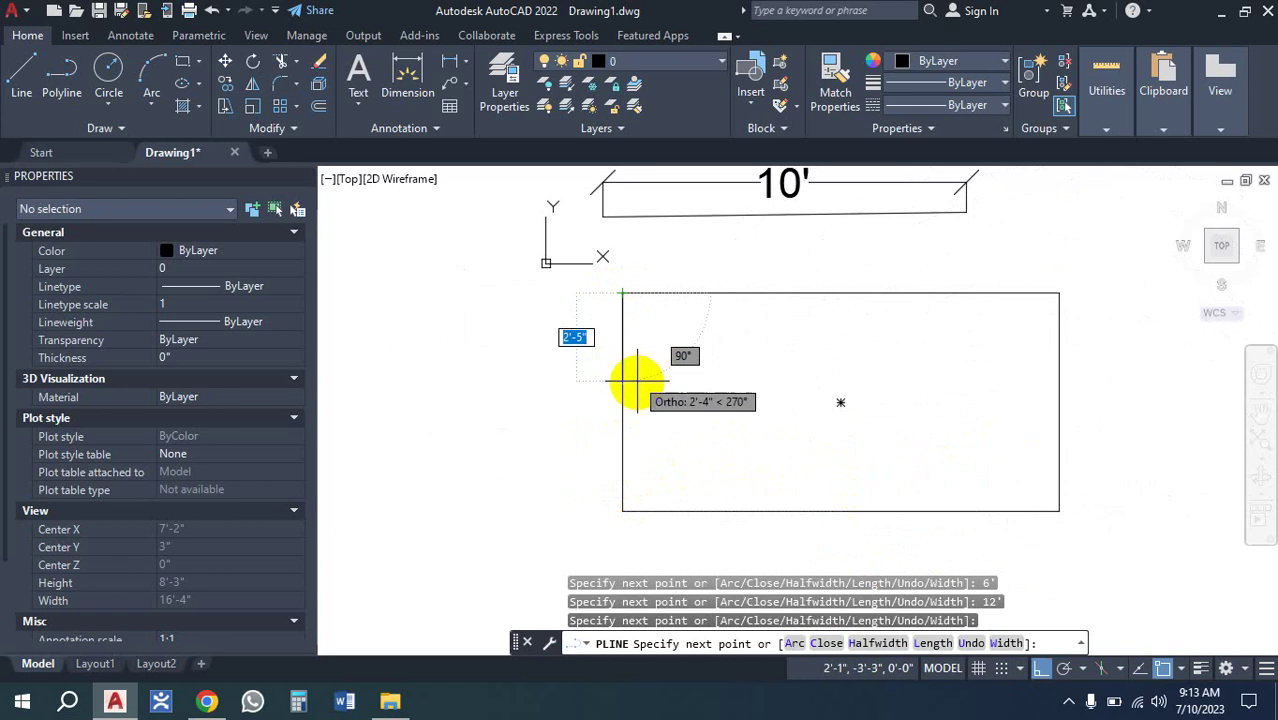
pyautogui.press('Escape')
pyautogui.moveTo(902, 354); pyautogui.dragTo(813, 423, button='middle')
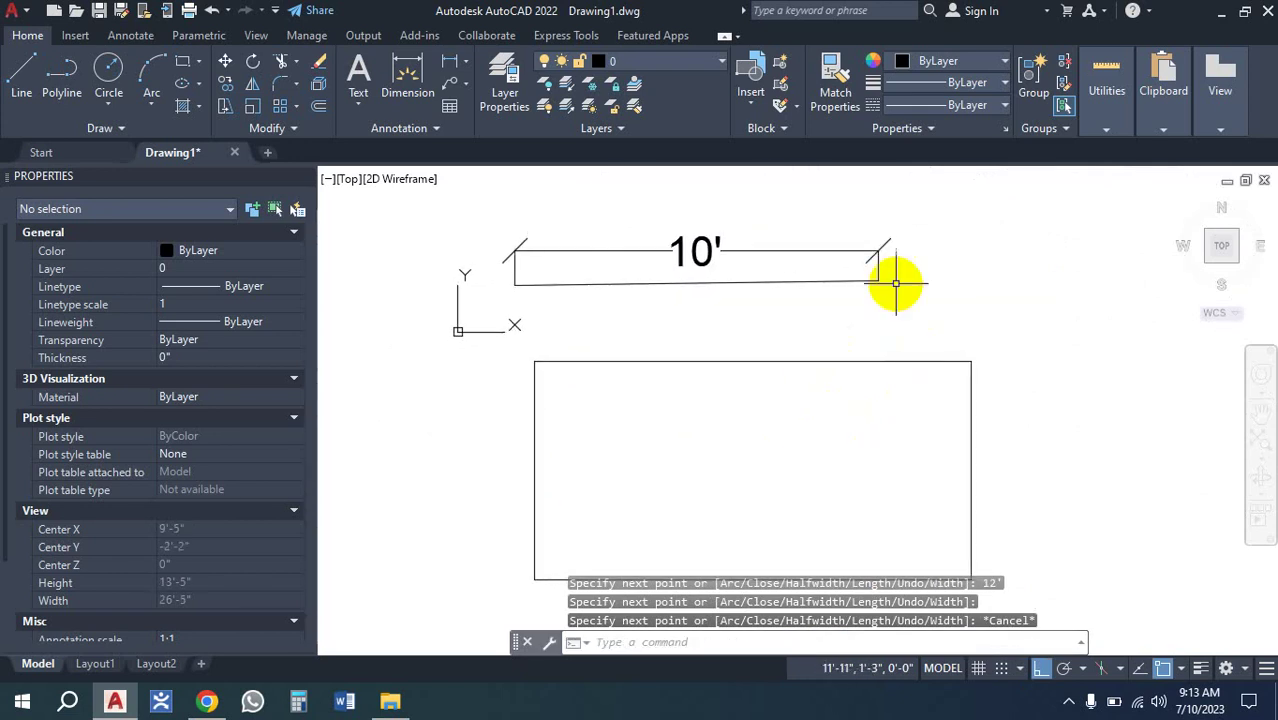
# Crossing-select the old 10' dimension and delete it
pyautogui.click(944, 232)
pyautogui.click(436, 289)
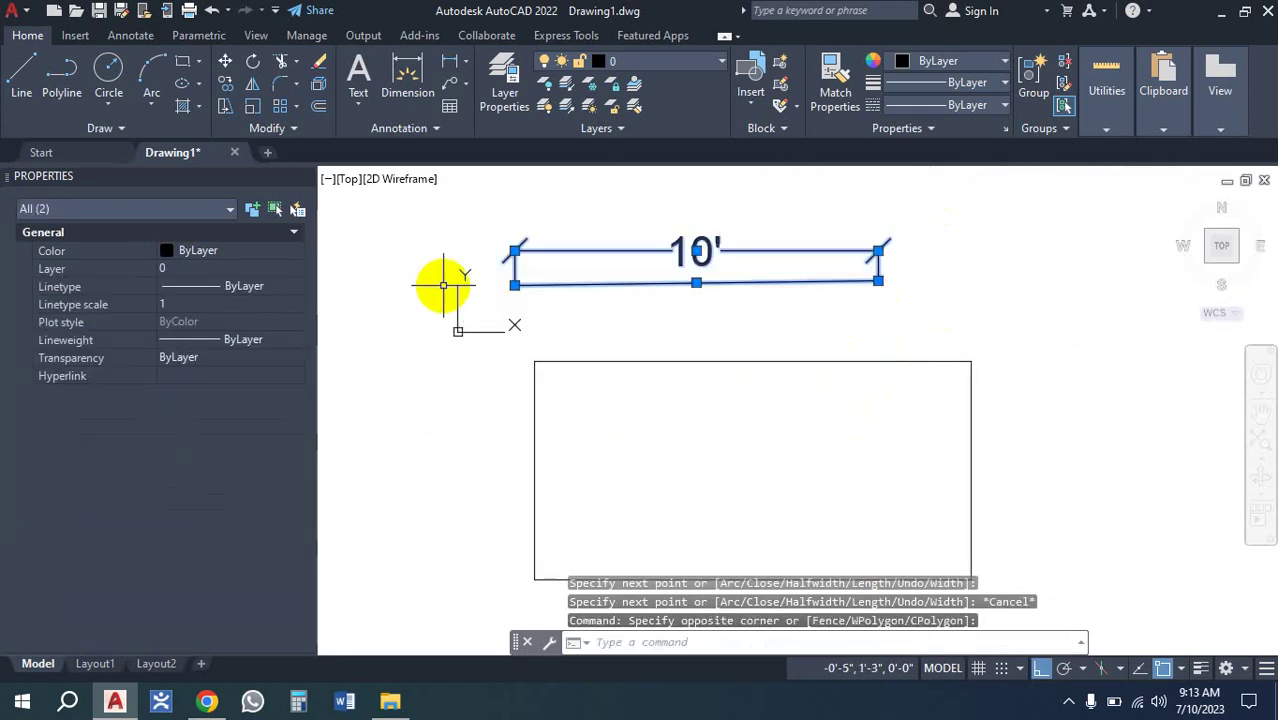
pyautogui.press('Delete')
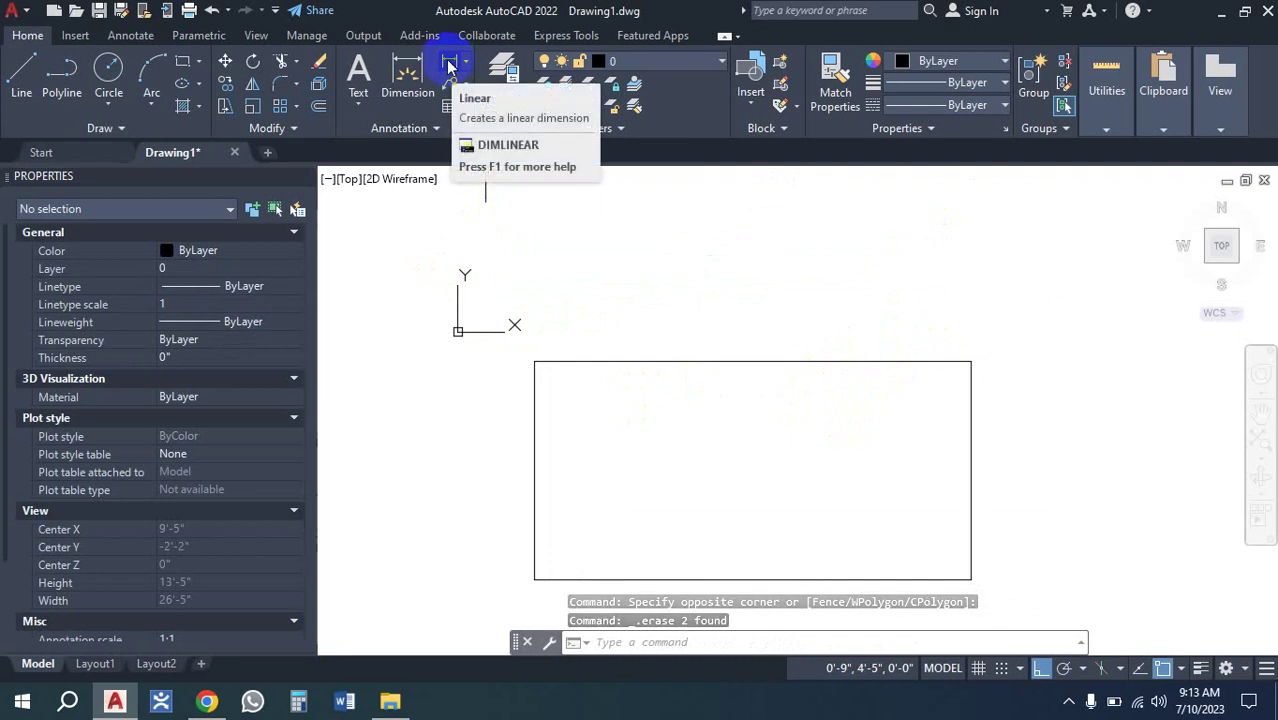
# Add a 12' linear dimension across the rectangle's top edge, placed above it
pyautogui.click(449, 65)
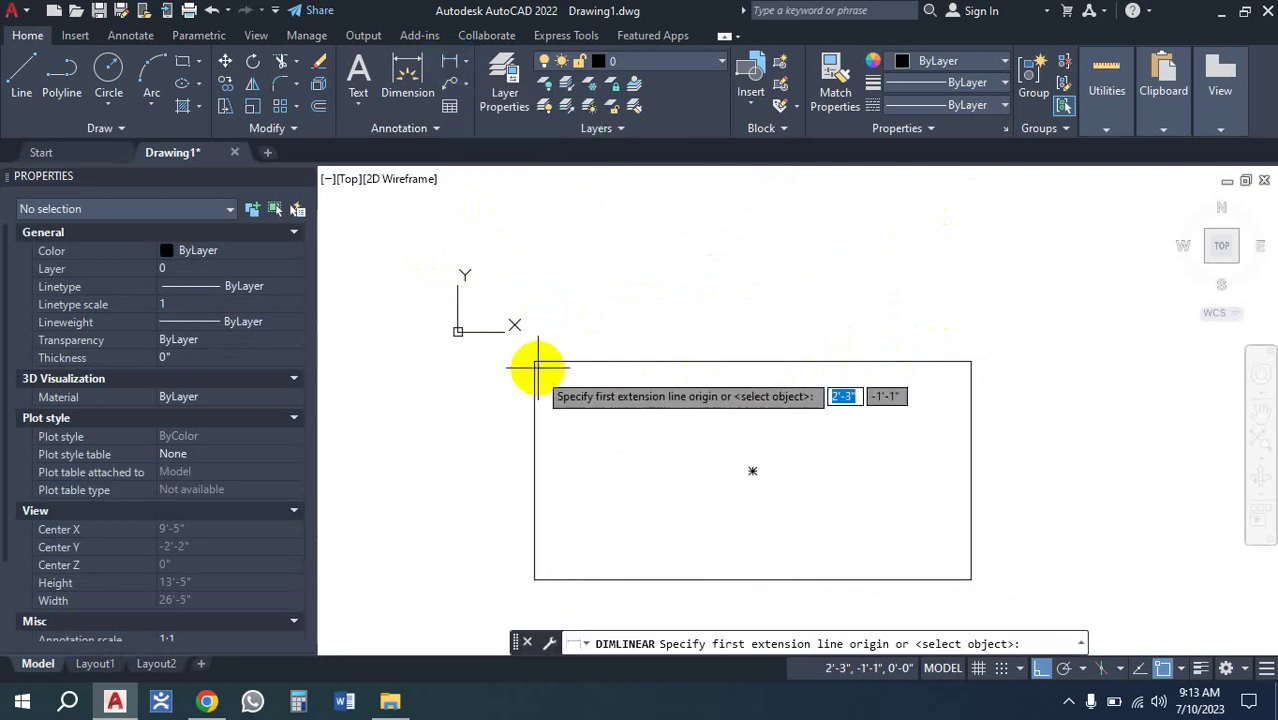
pyautogui.click(535, 361)
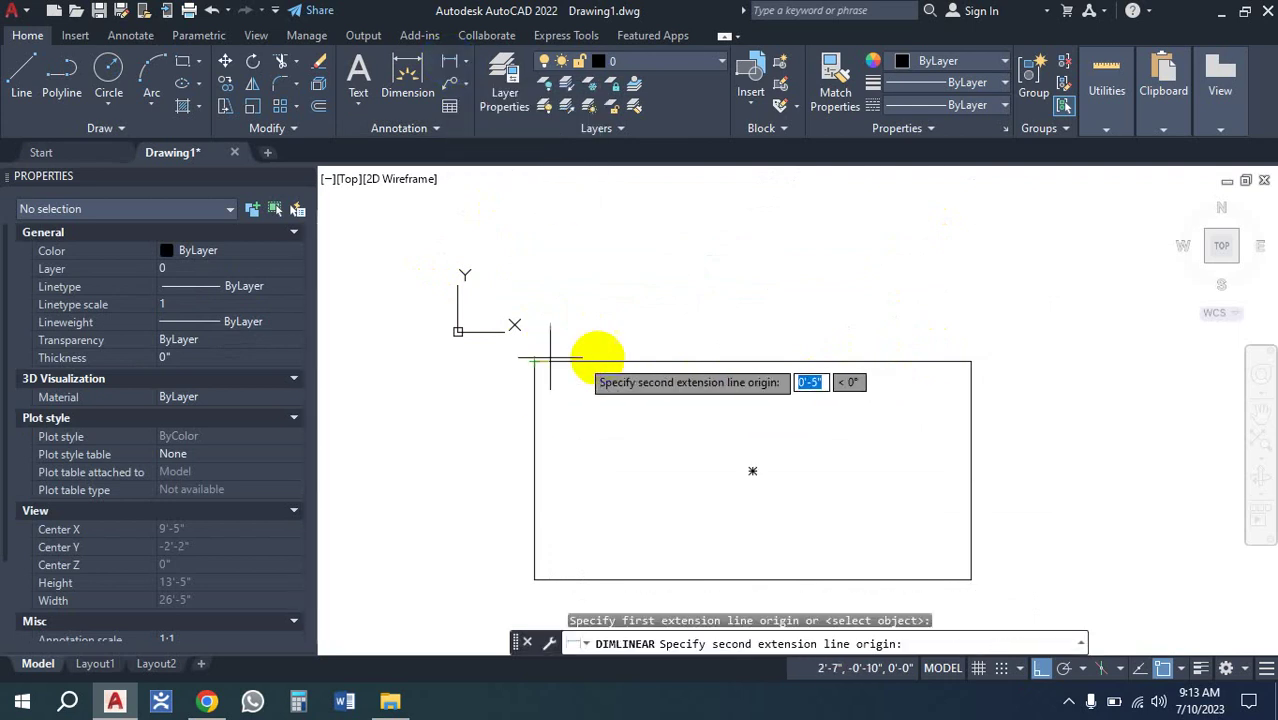
pyautogui.click(969, 361)
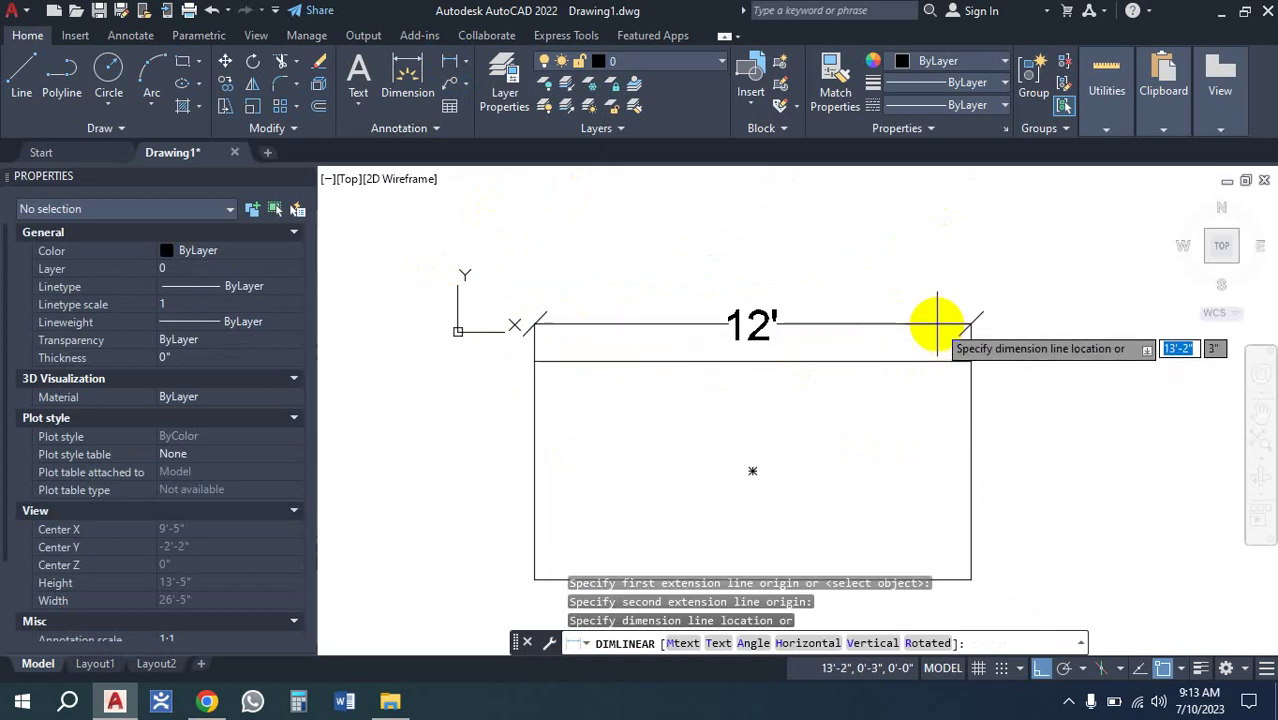
pyautogui.click(937, 324)
pyautogui.moveTo(785, 442); pyautogui.dragTo(719, 409, button='middle')
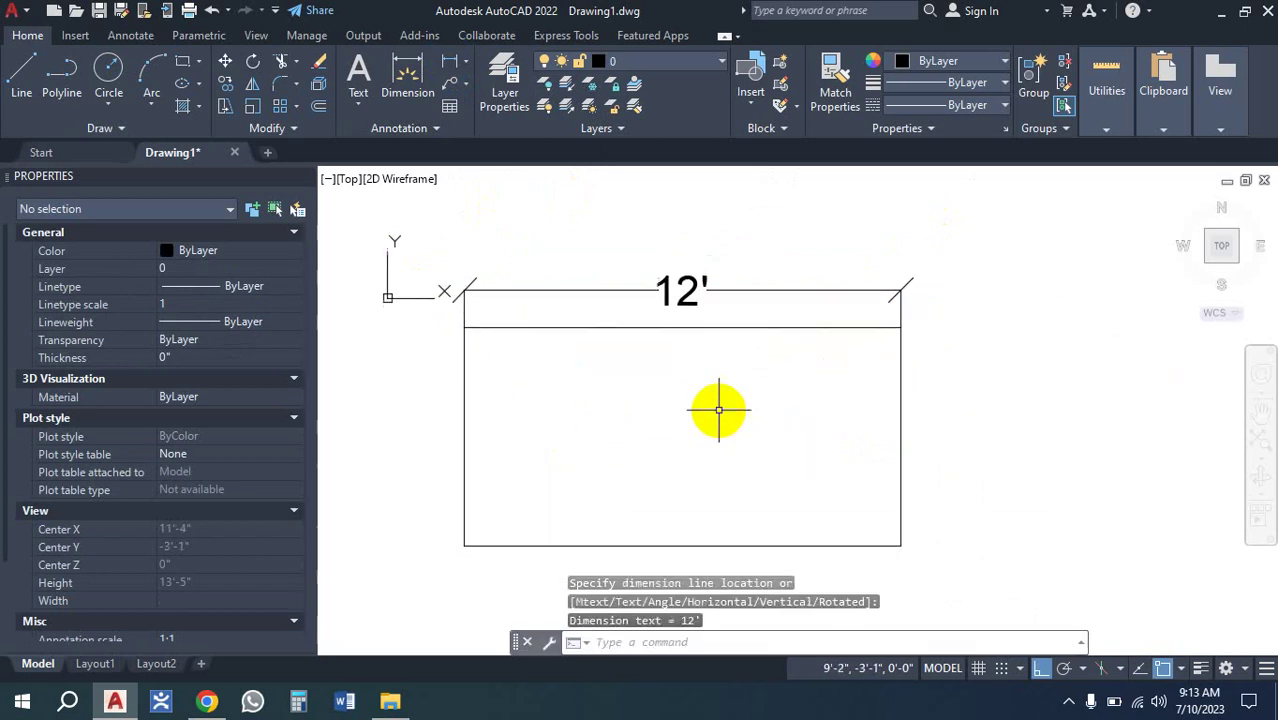
# Repeat DIMLINEAR to dimension the right side from top-right to bottom-right corner as 6', placed to the right
pyautogui.rightClick(786, 196)
pyautogui.click(830, 202)
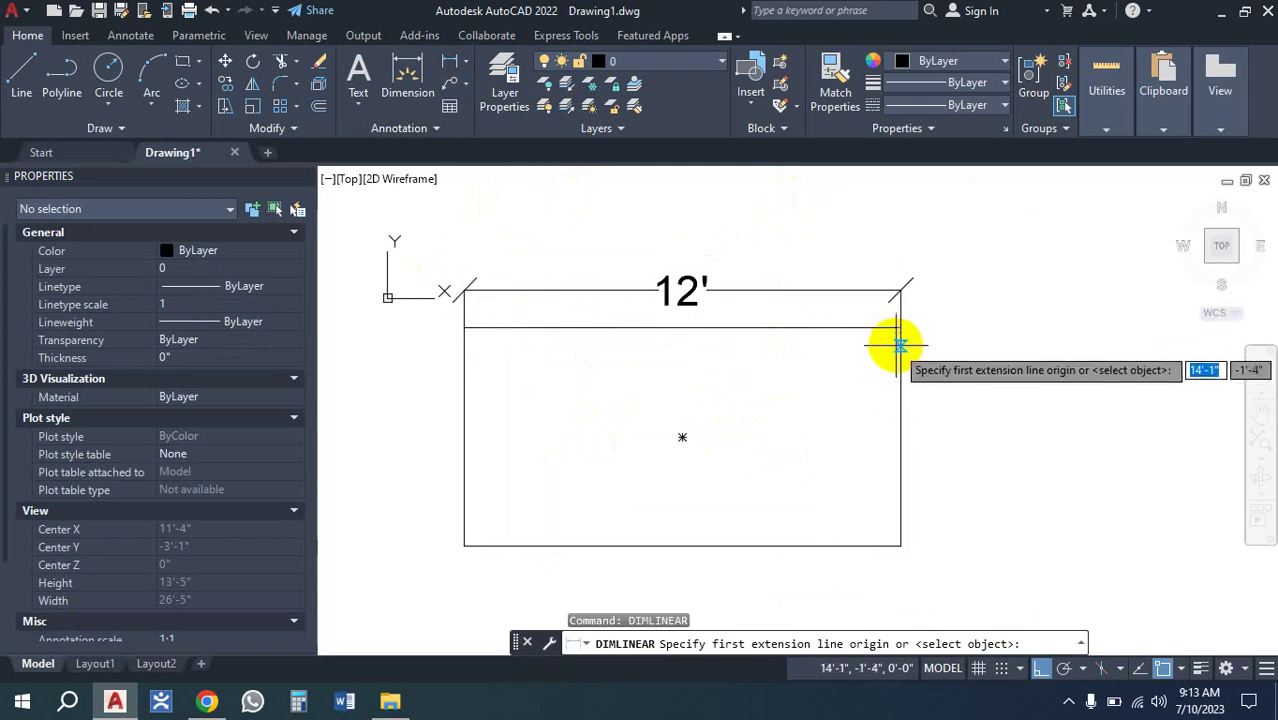
pyautogui.click(900, 327)
pyautogui.click(900, 545)
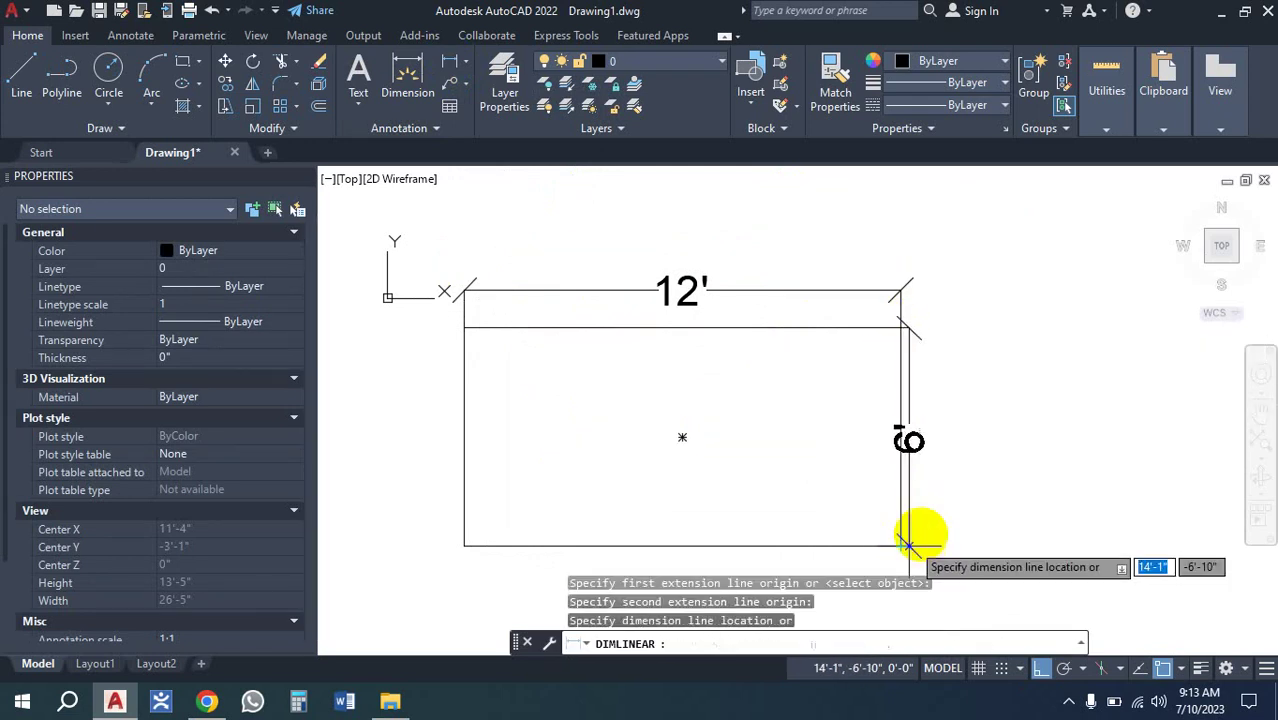
pyautogui.click(949, 482)
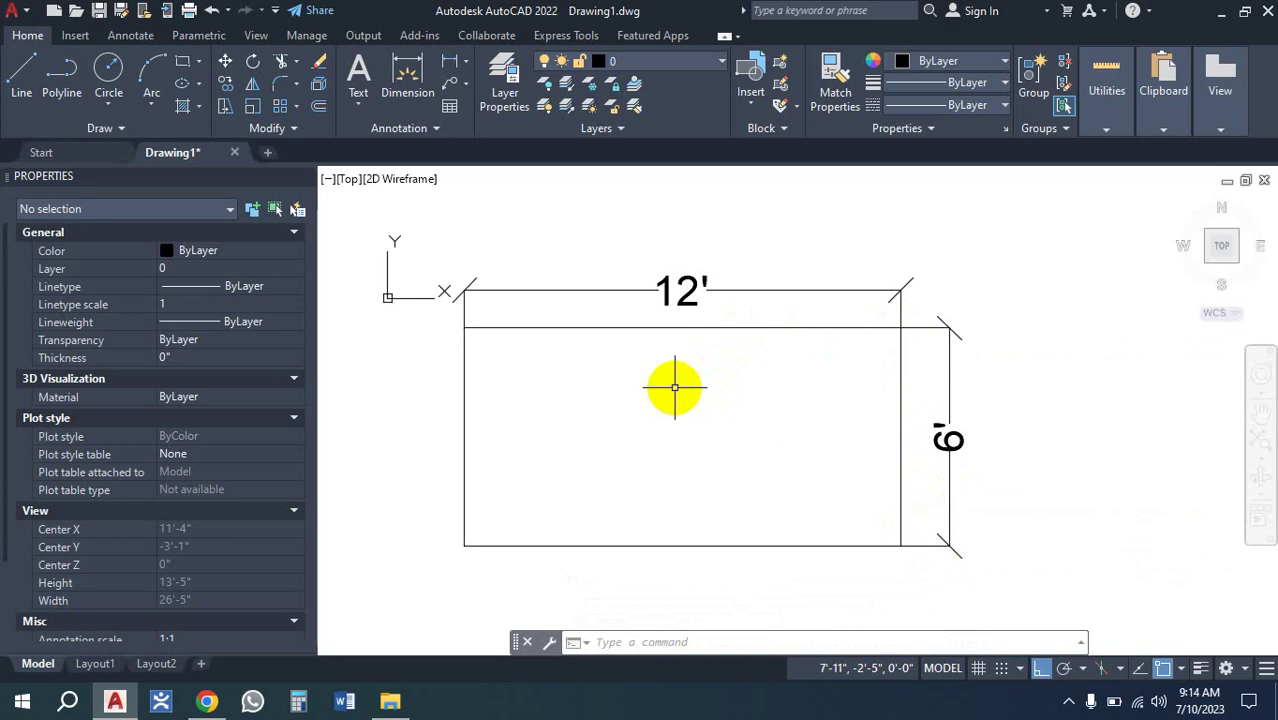
pyautogui.moveTo(690, 397)
pyautogui.mouseDown(button='middle')
pyautogui.moveTo(819, 431)
pyautogui.moveTo(785, 438)
pyautogui.mouseUp(button='middle')
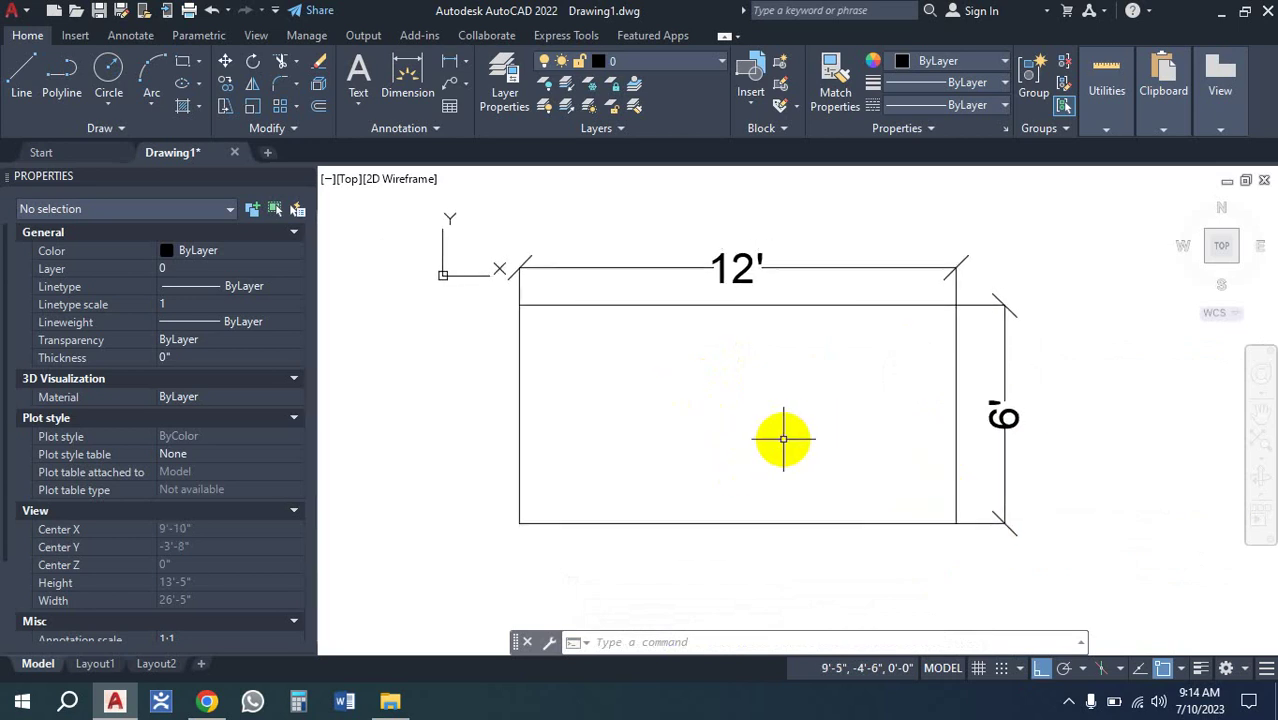